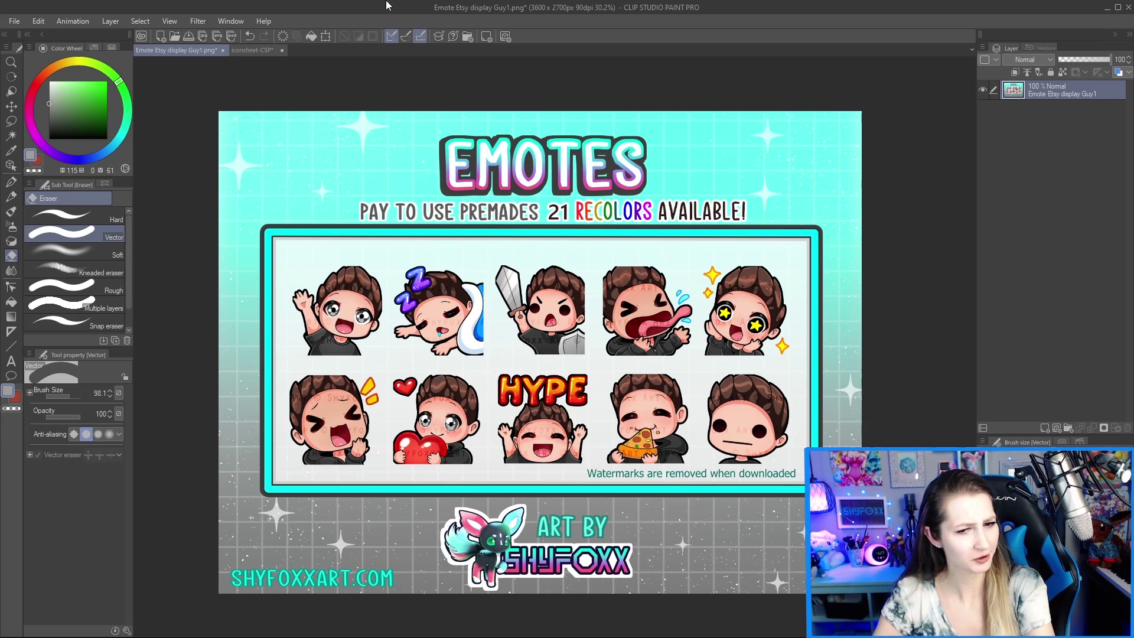
Step: Open the 'Want to Be a Better Emote Artist?' playlist from the YouTube channel page
key("alt+Tab")
scroll(539, 400, "down", 1)
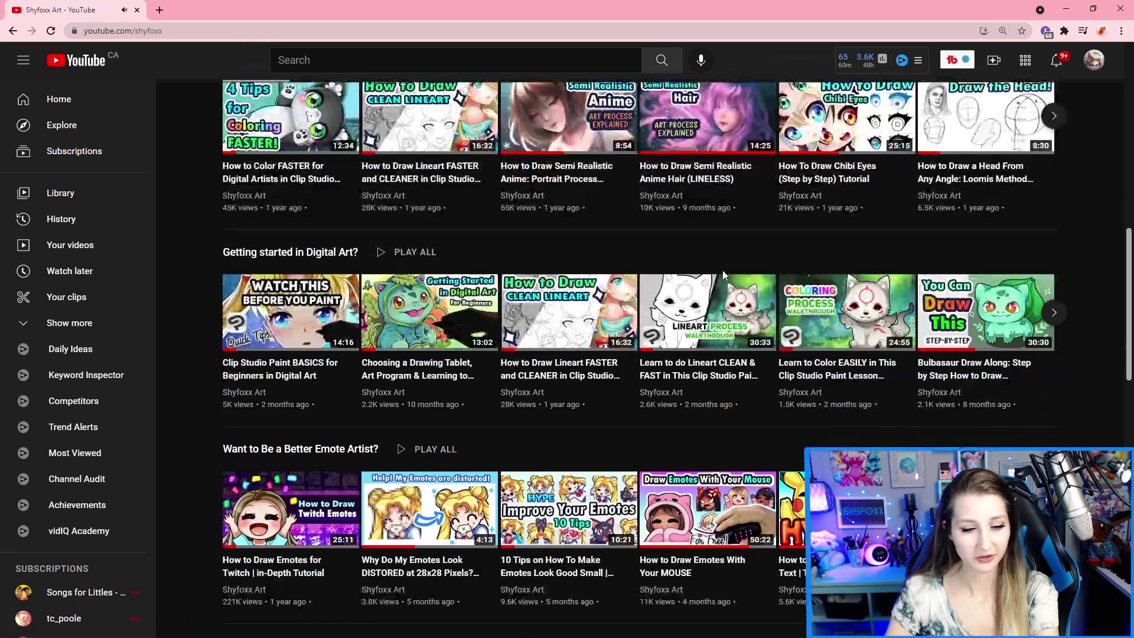
left_click(302, 451)
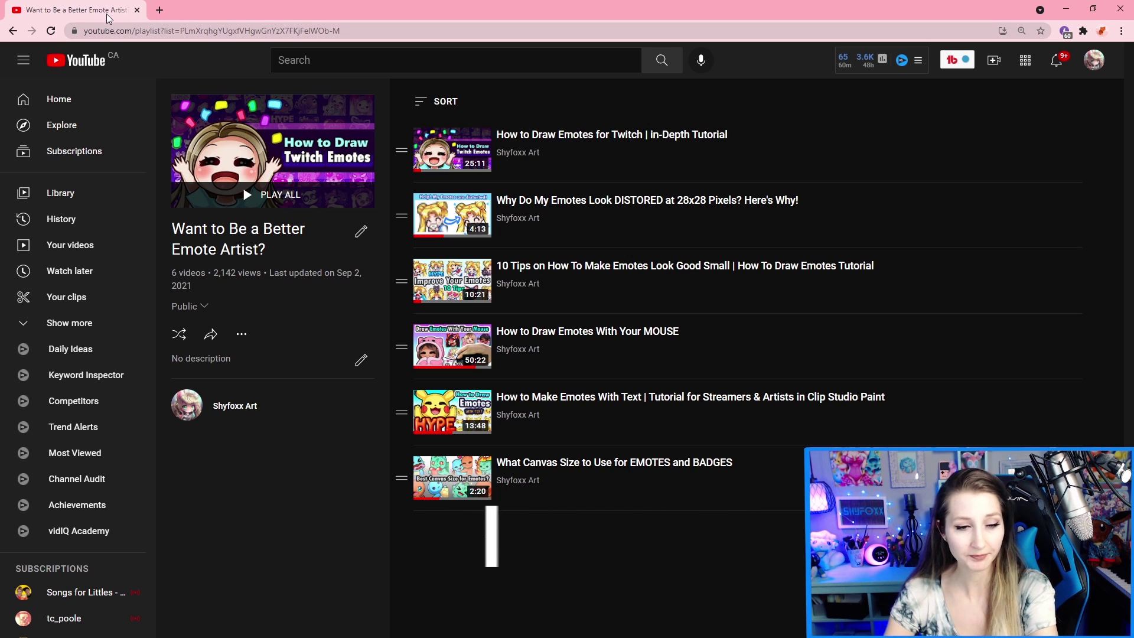
left_click(137, 10)
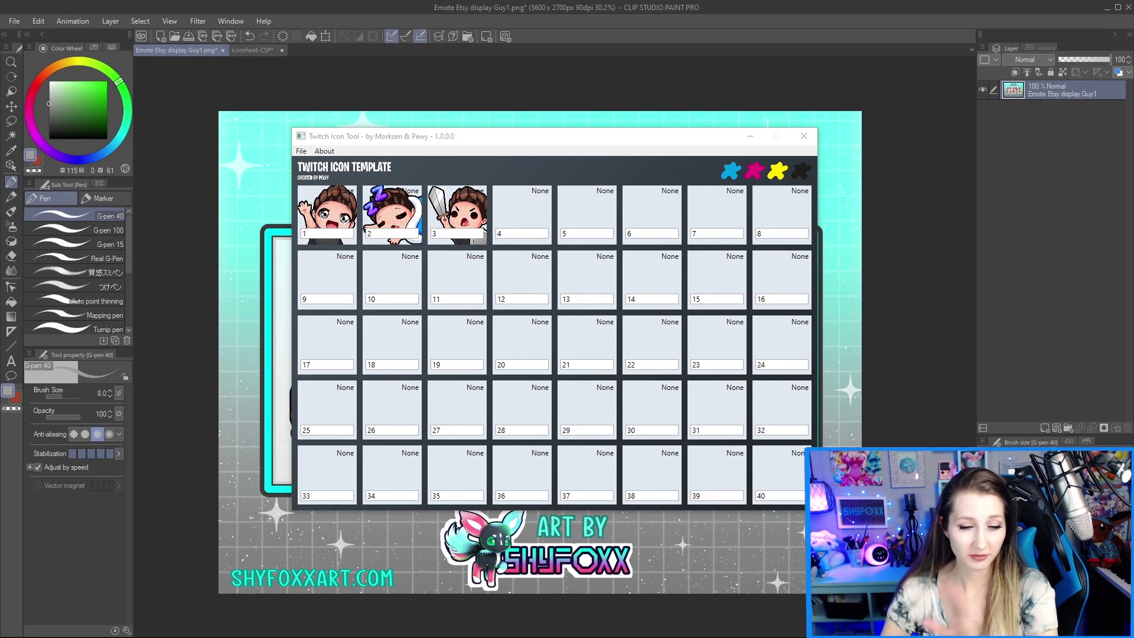
Step: Mark slots 1 and 3 as emotes and slot 2 as a badge, then export the icons
left_click(328, 212)
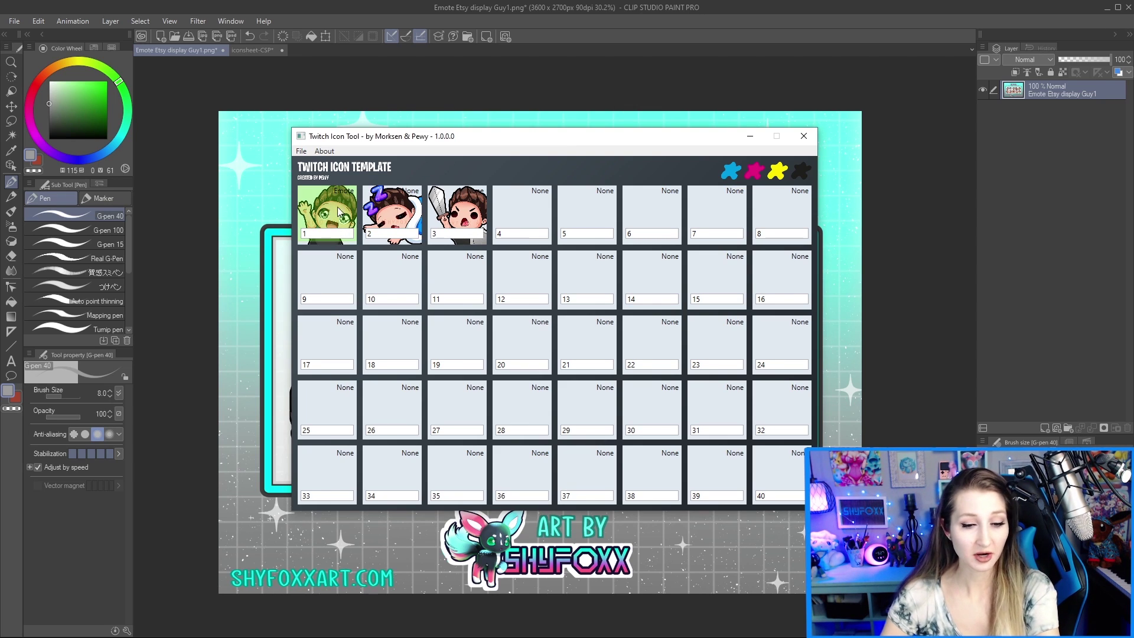
left_click(390, 213)
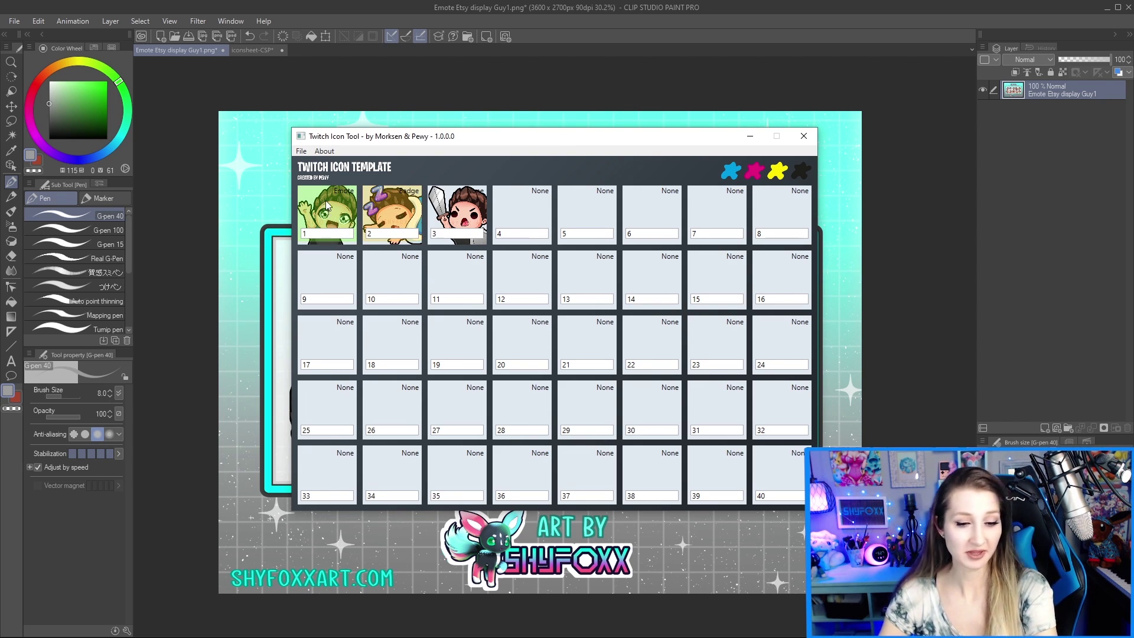
left_click(463, 211)
left_click(301, 151)
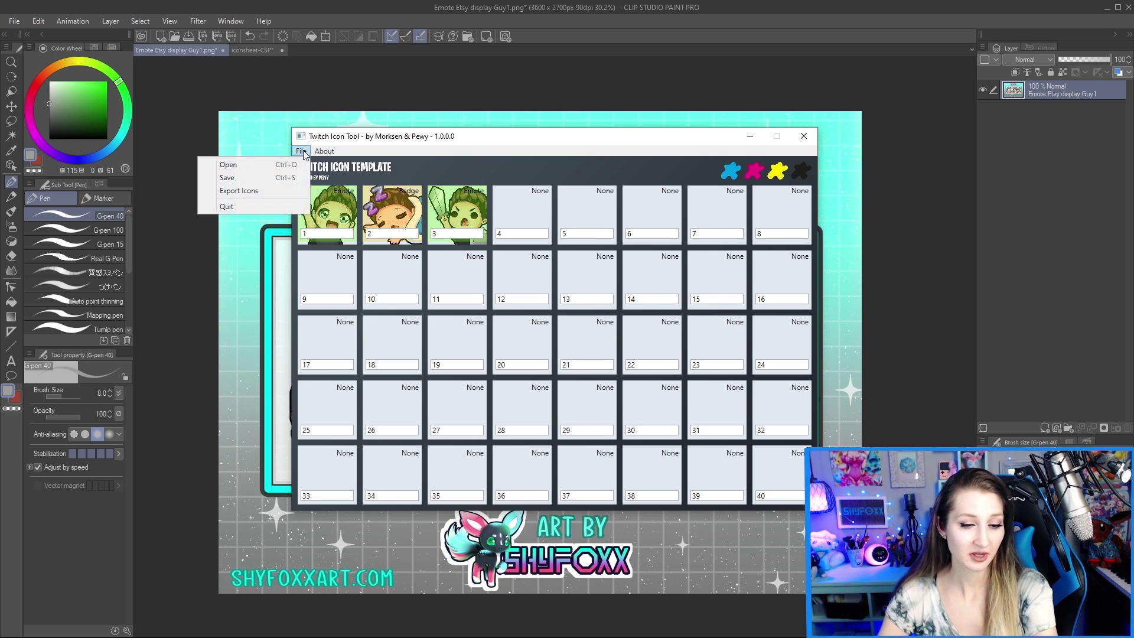
left_click(248, 191)
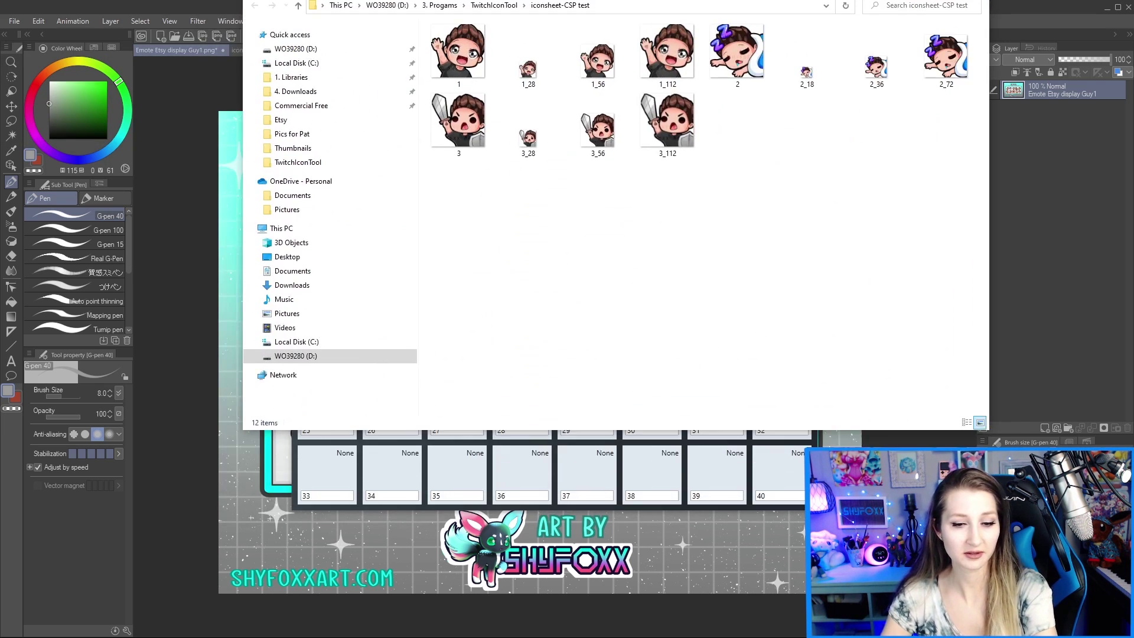
left_click_drag(680, 9, 614, 77)
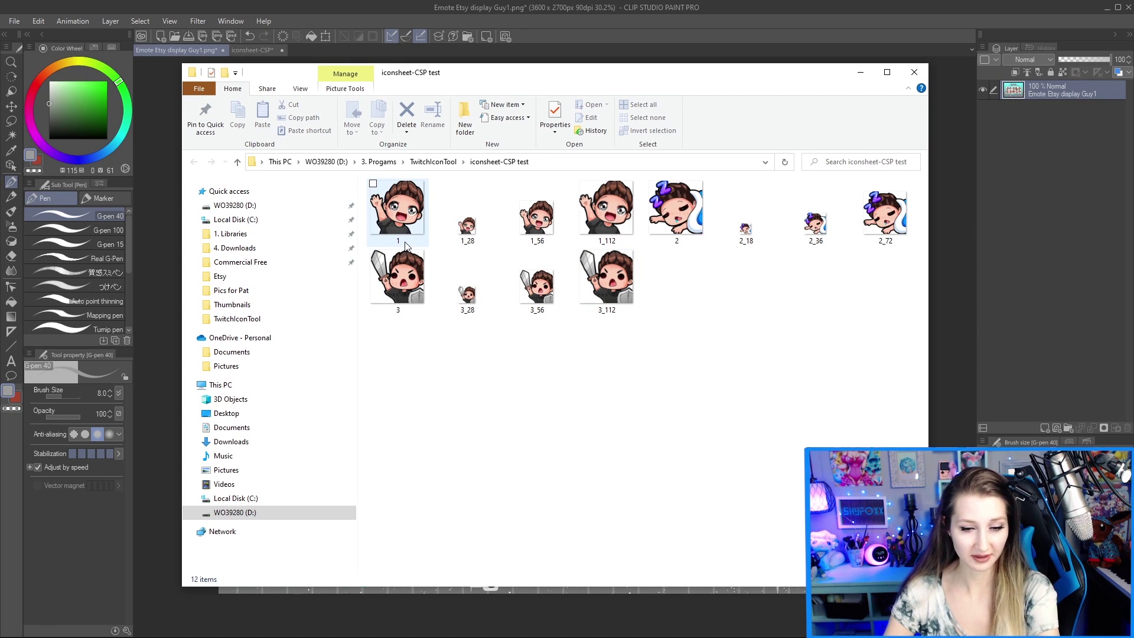
Step: Check the exported files 1, 1_28, 1_56, 1_112 and 2_72, then close the output folder
left_click(405, 233)
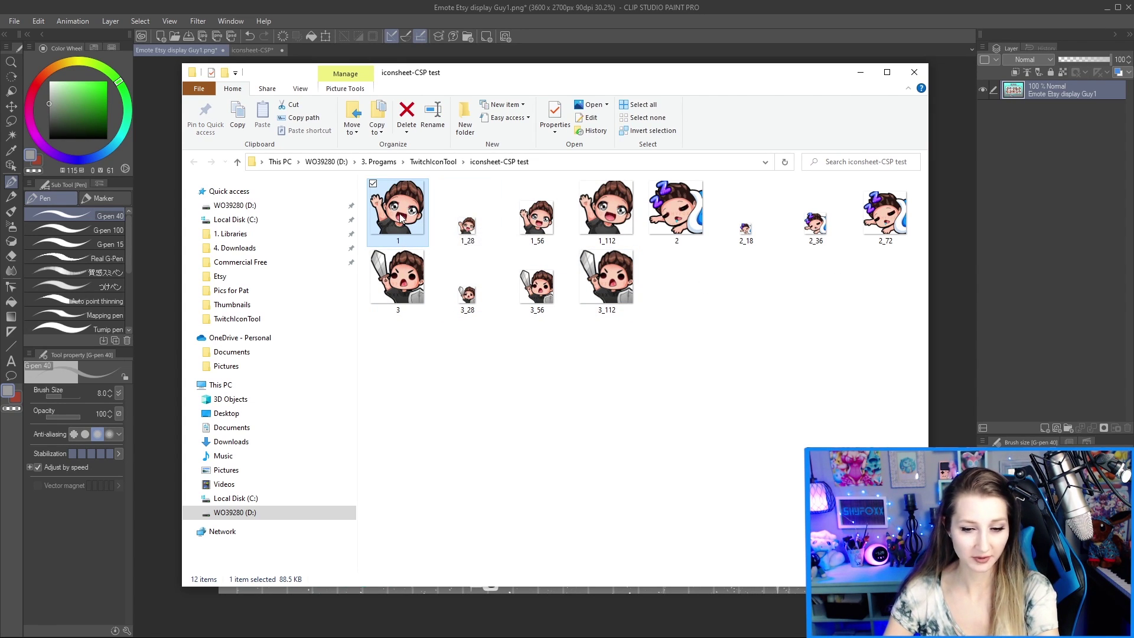
left_click(476, 228)
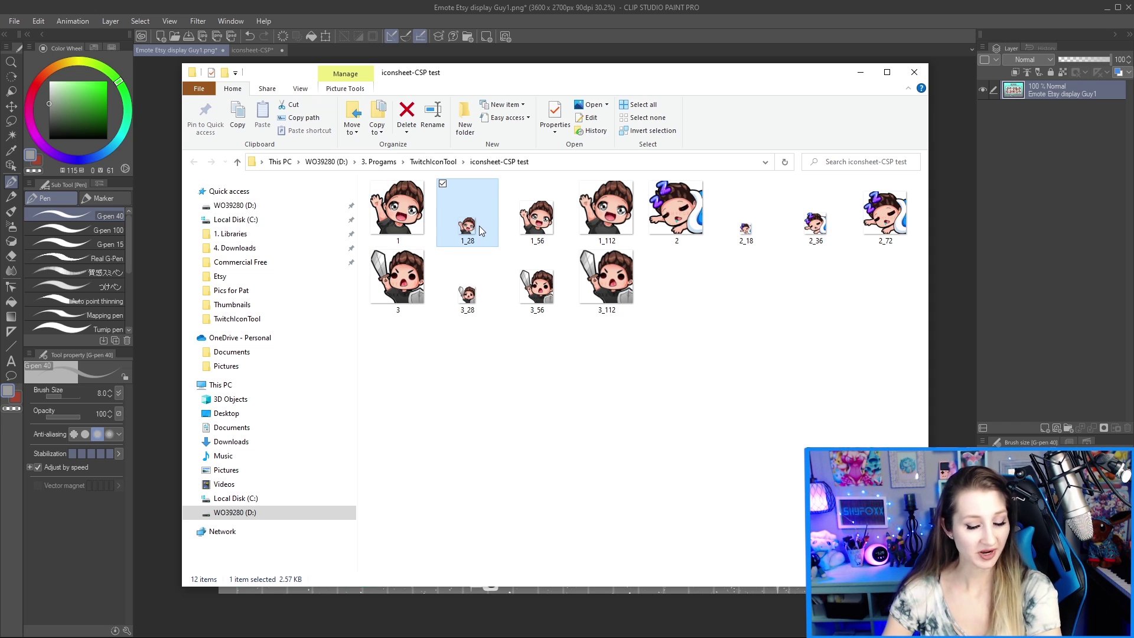
left_click(545, 214)
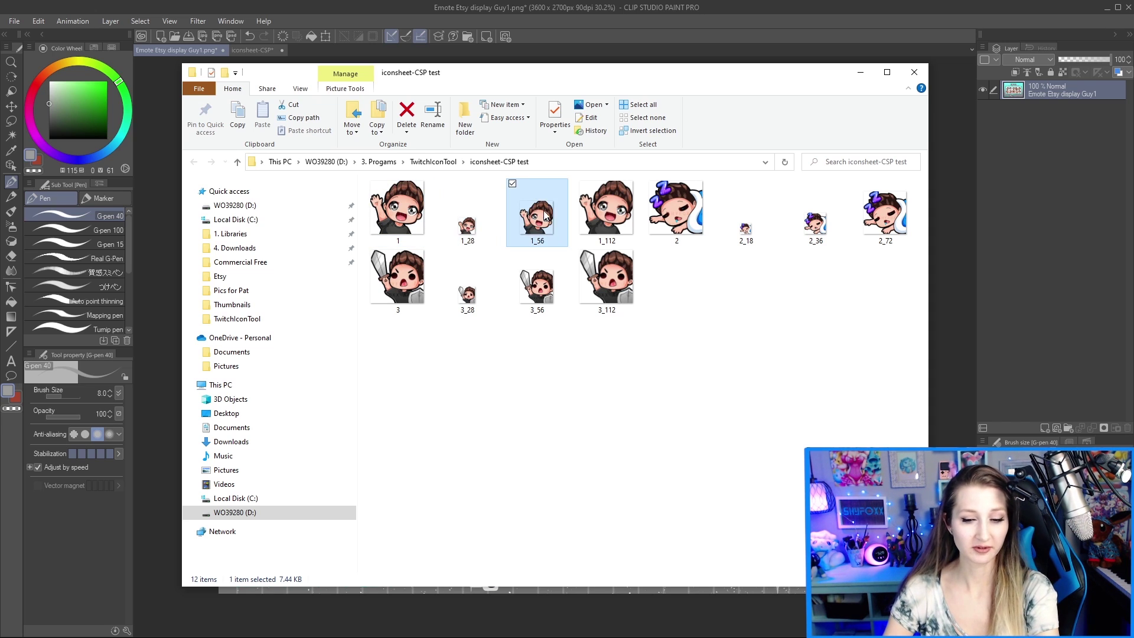
left_click(607, 211)
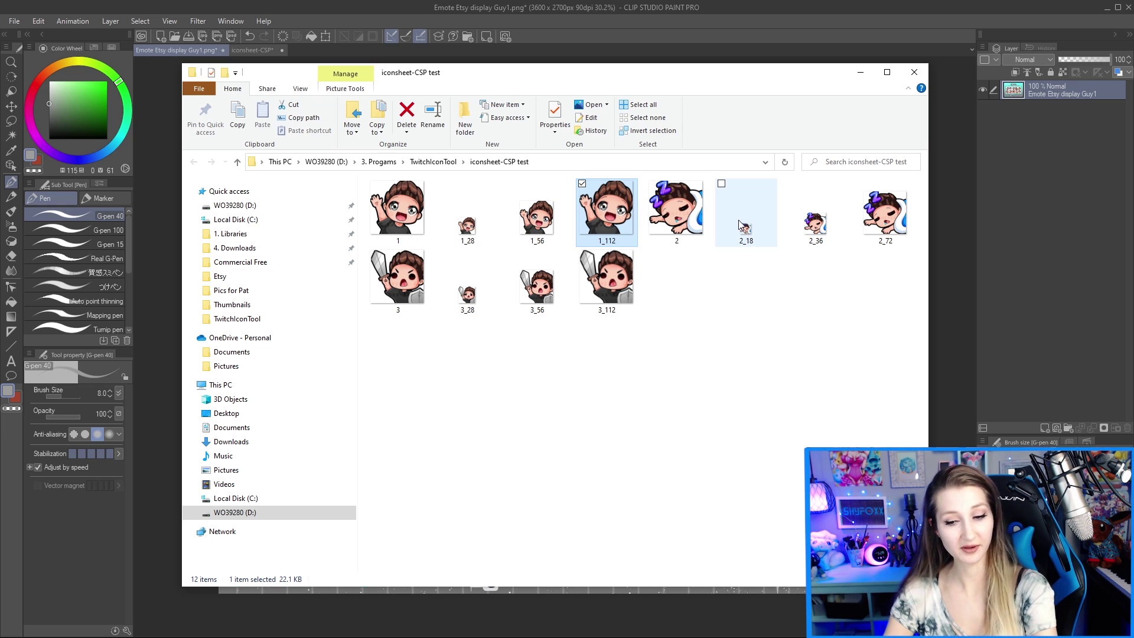
left_click(885, 213)
left_click(532, 346)
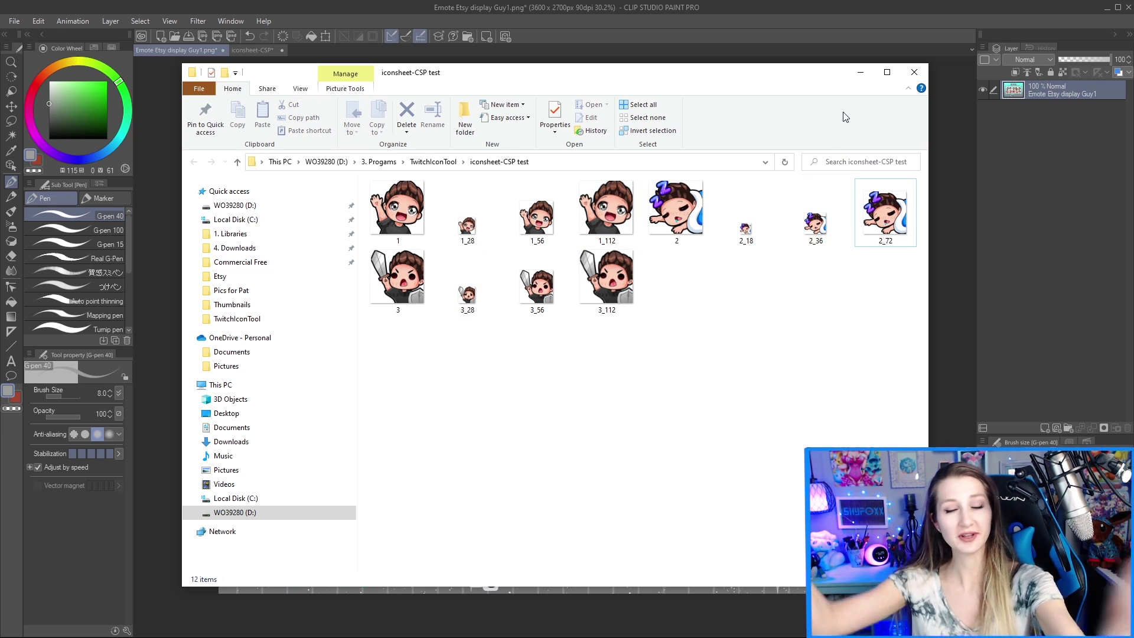
left_click(914, 71)
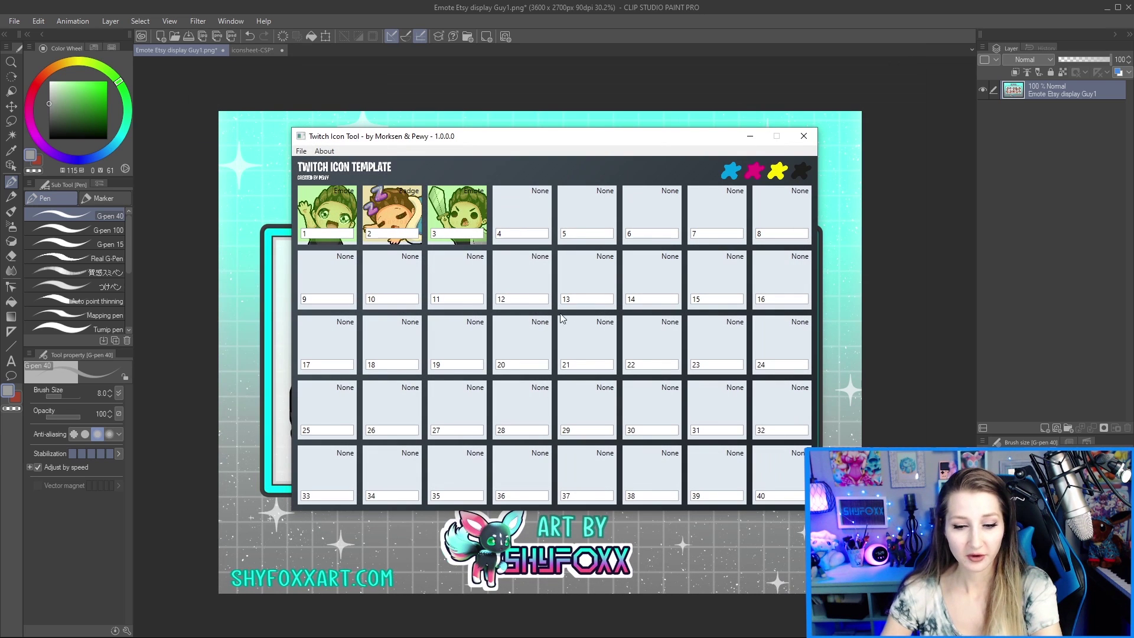
Step: Minimise the icon tool, read the Twitch Icon Tool tweet thread, and follow its Dropbox link
left_click(750, 136)
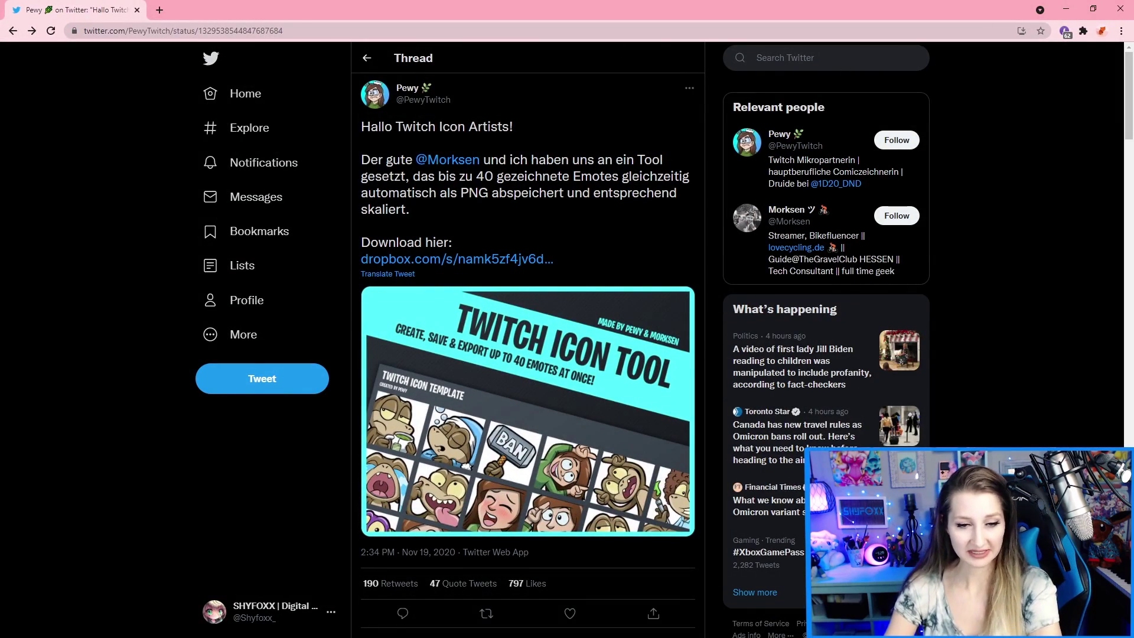
scroll(567, 419, "down", 5)
scroll(567, 419, "down", 2)
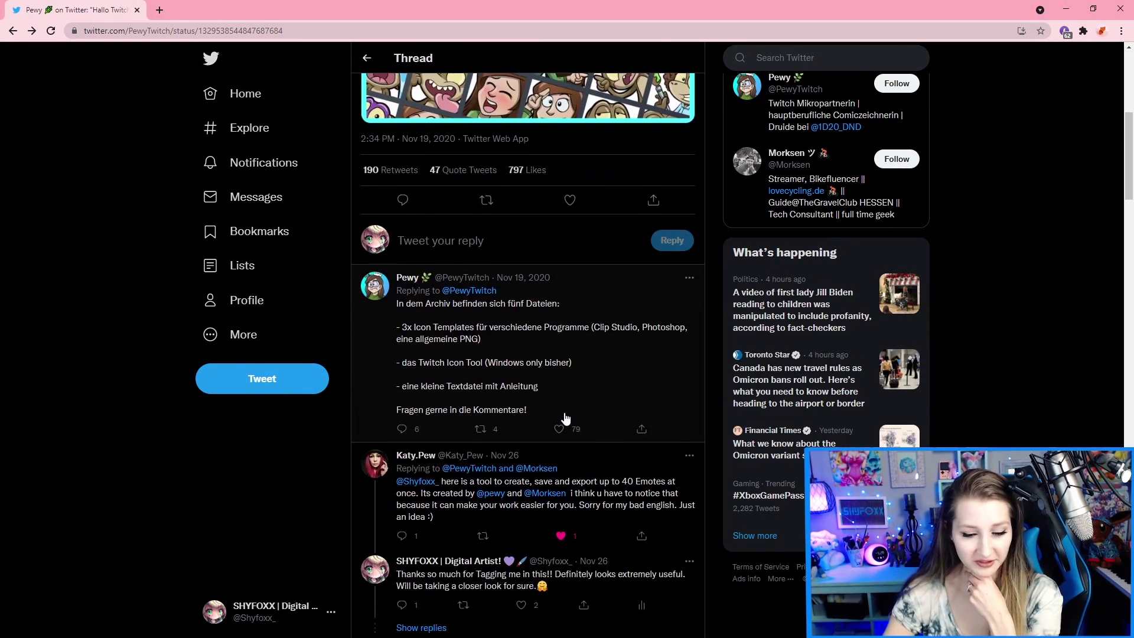
scroll(571, 419, "down", 1)
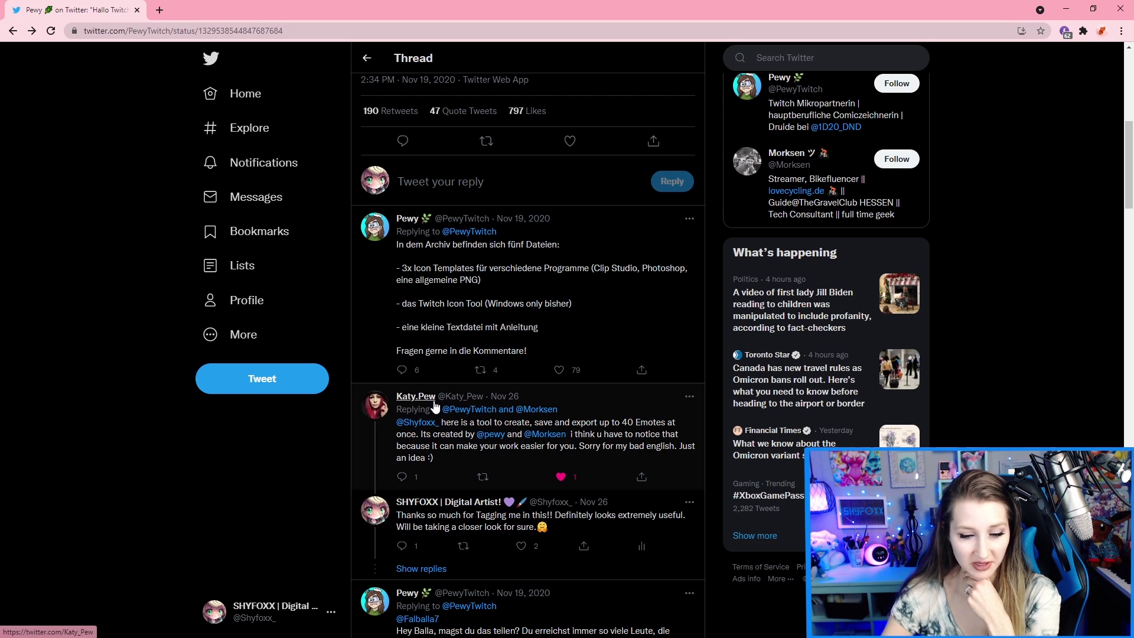
mouse_move(451, 414)
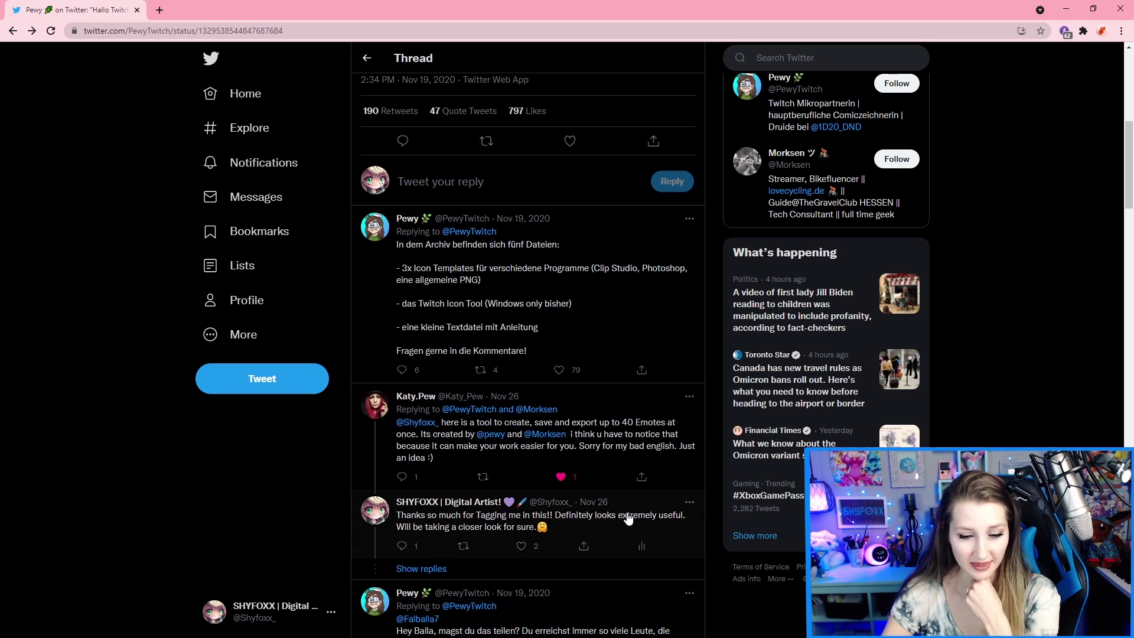
scroll(627, 506, "up", 8)
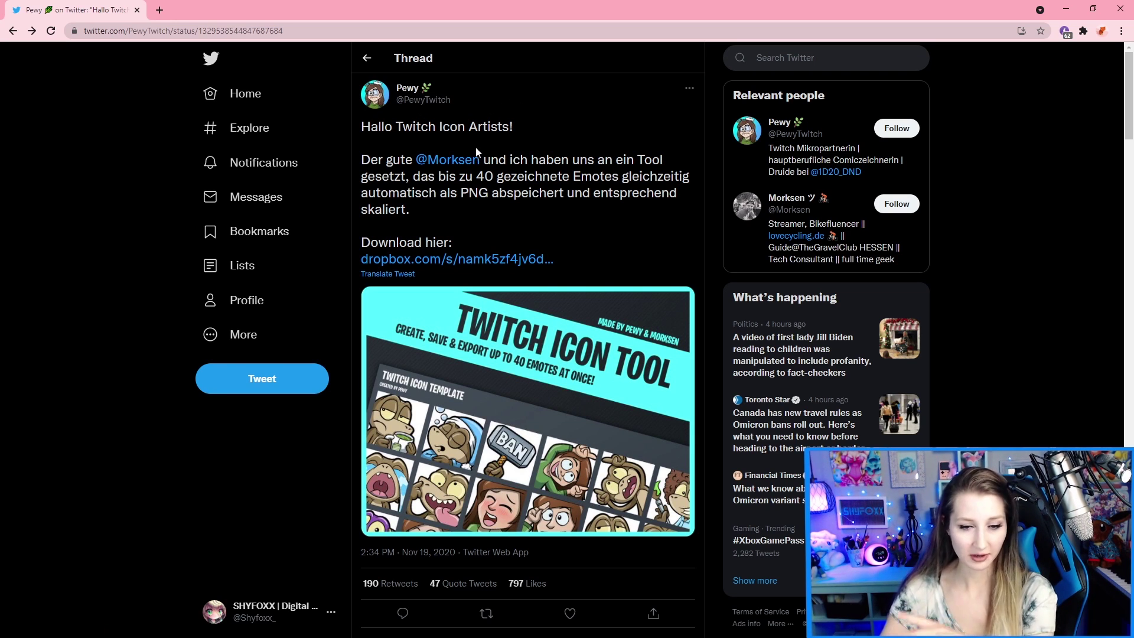
mouse_move(456, 172)
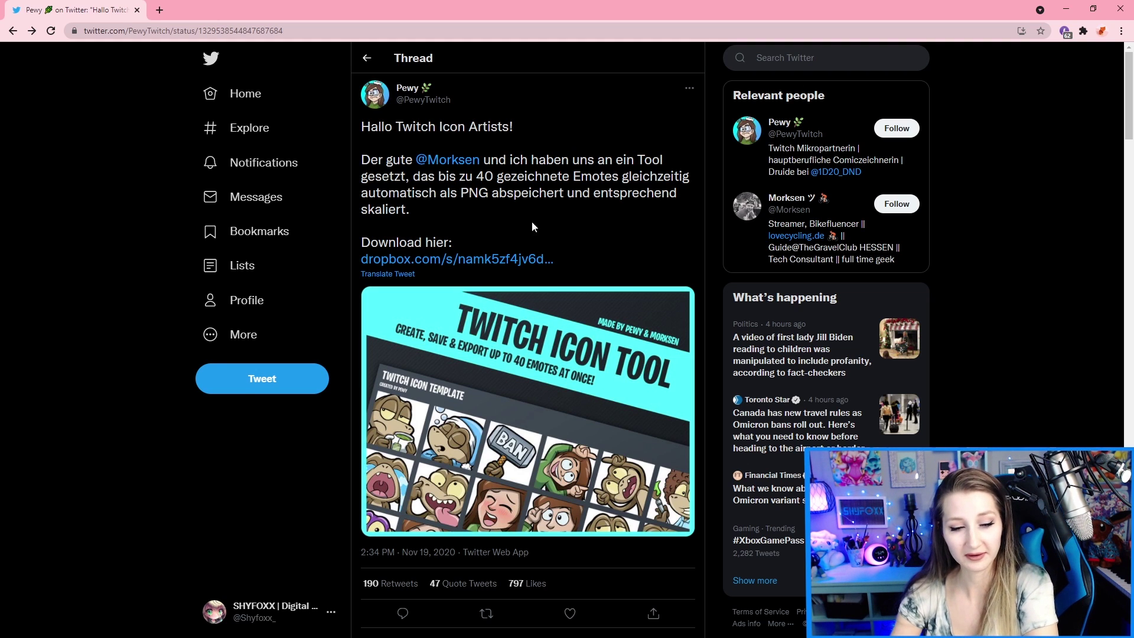
left_click(490, 258)
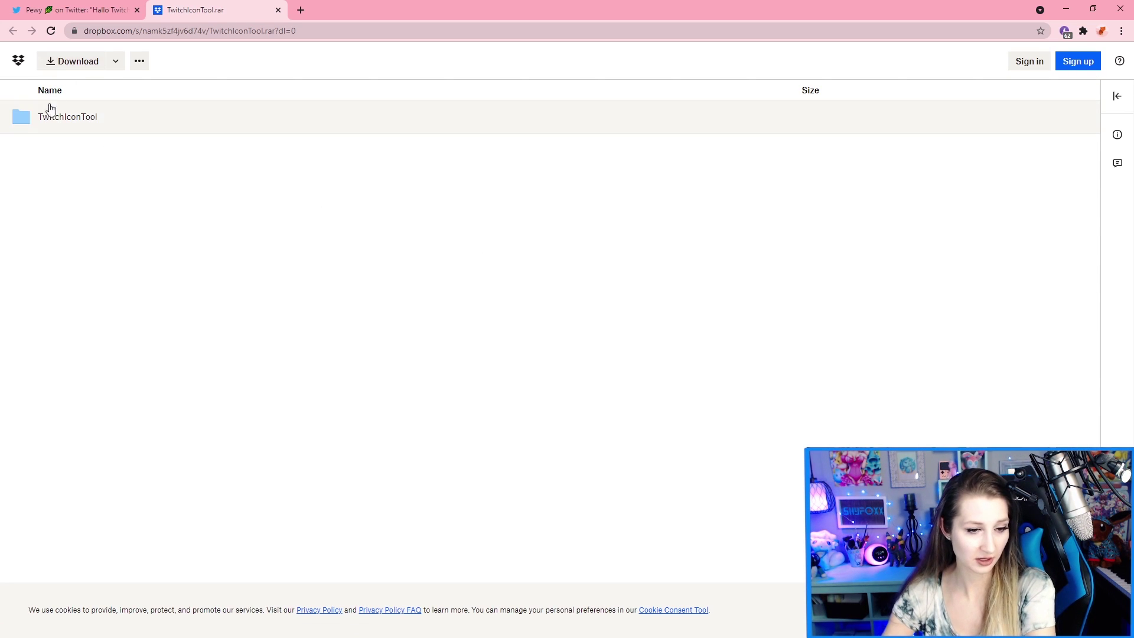
Step: Download TwitchIconTool.rar from Dropbox and open it in WinRAR
left_click(65, 63)
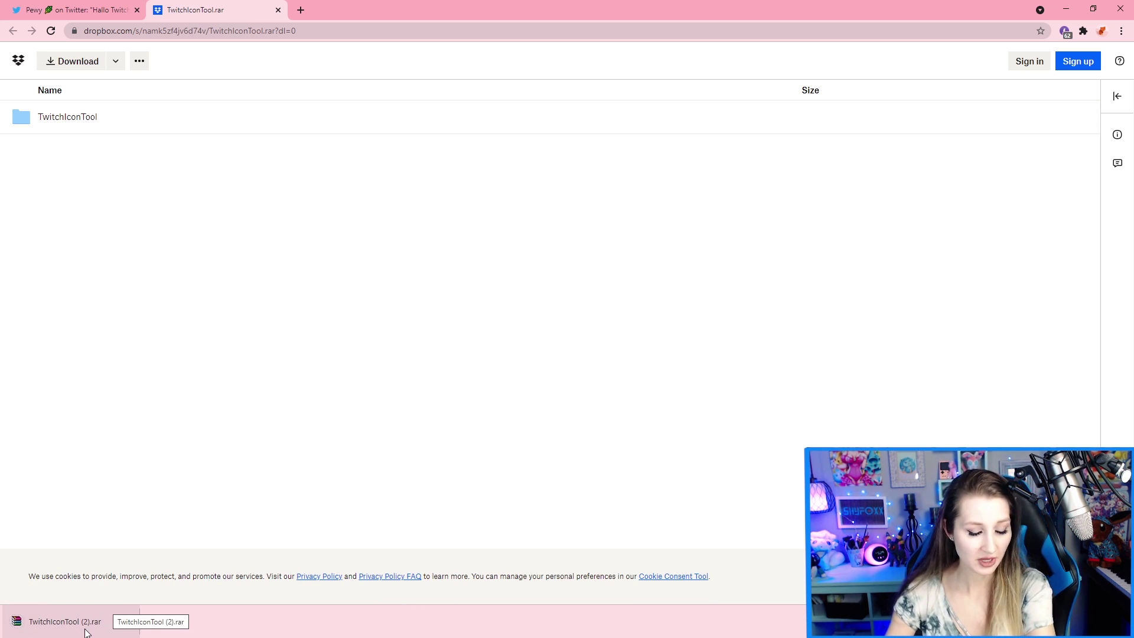
left_click(87, 632)
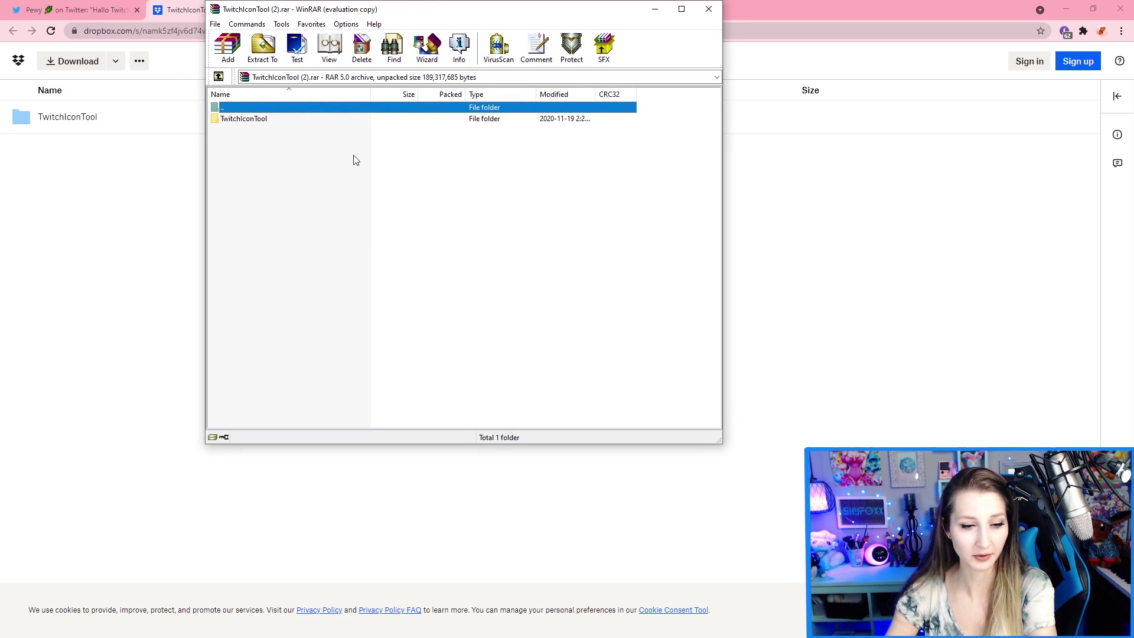
Step: View the five files in the archive's TwitchIconTool folder, then close WinRAR without extracting
double_click(253, 119)
key("ctrl+a")
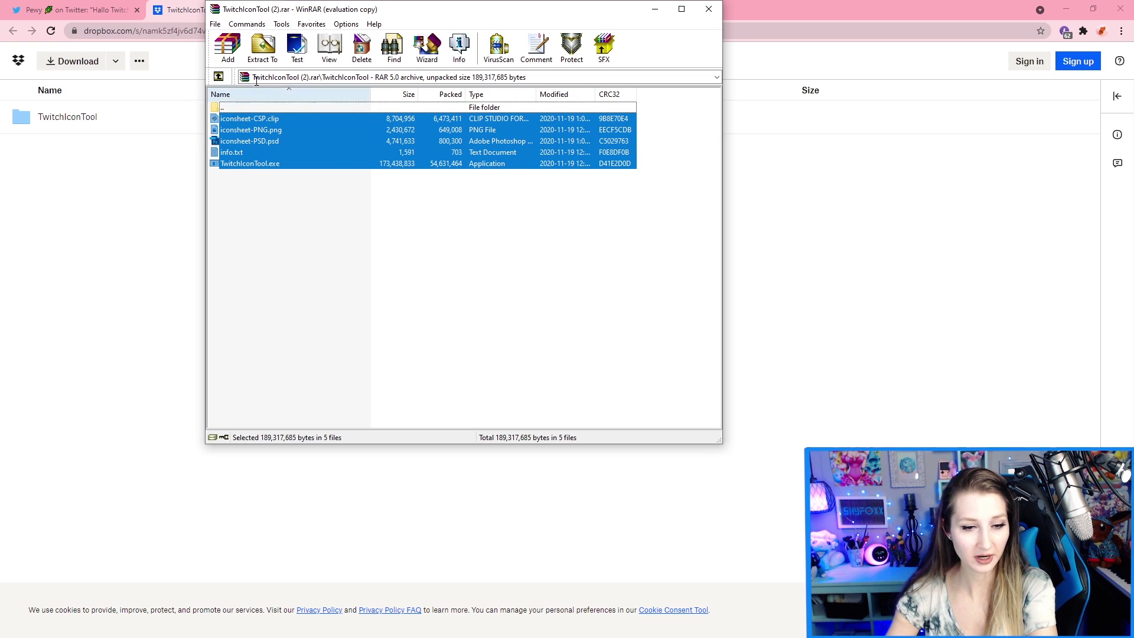
left_click(708, 9)
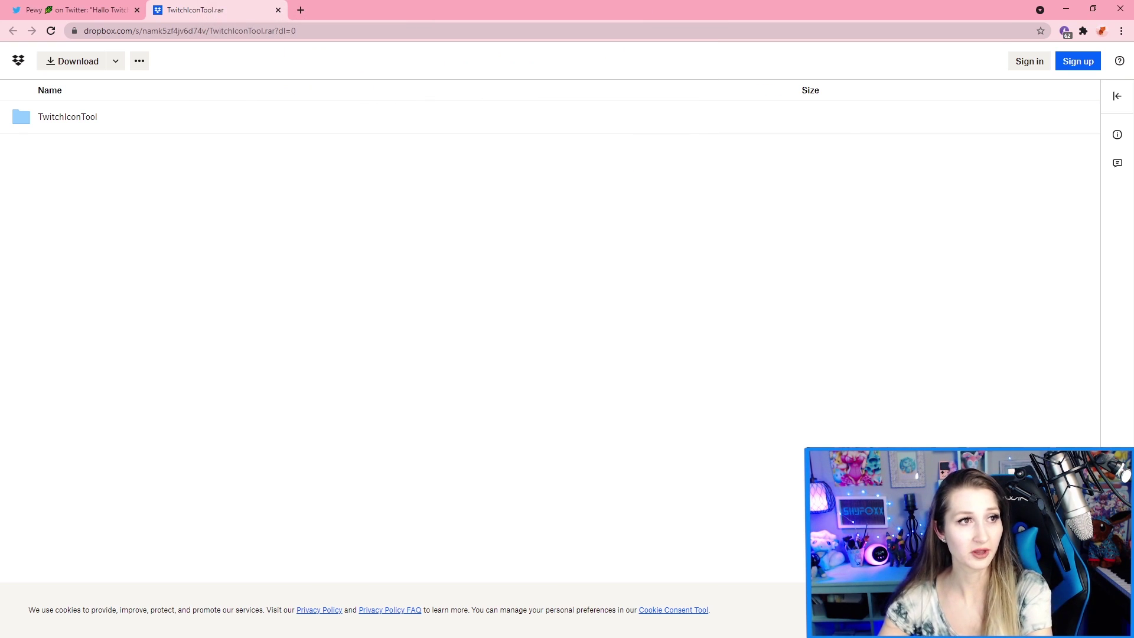
Step: Close the Dropbox page and browser, and bring the TwitchIconTool folder window into view
left_click_drag(656, 0, 617, 84)
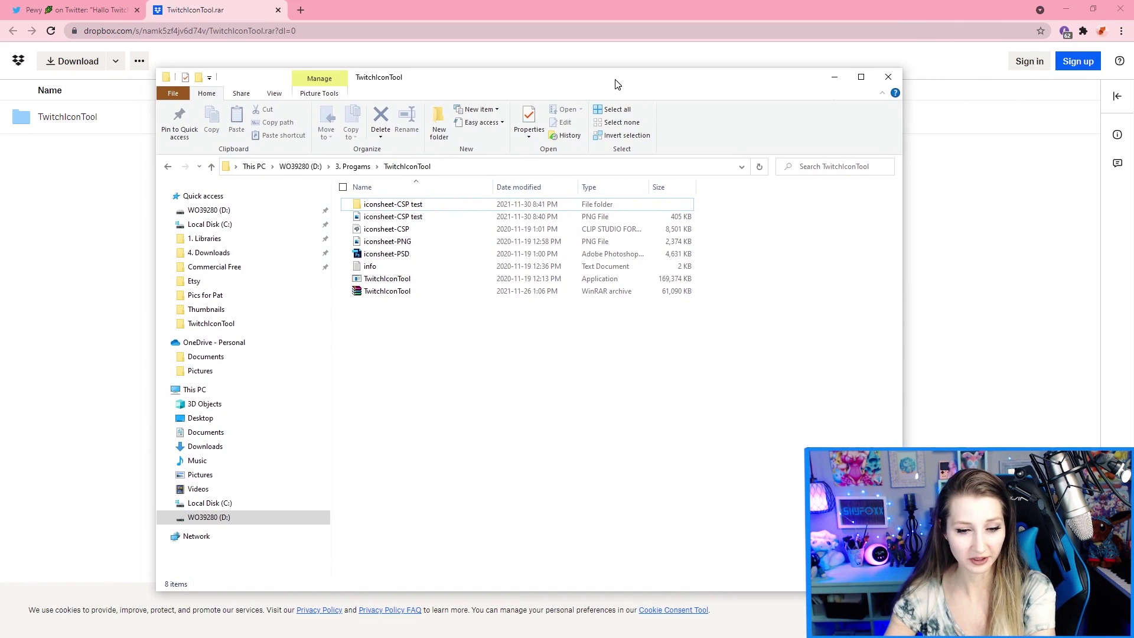
left_click(278, 10)
key("ctrl+w")
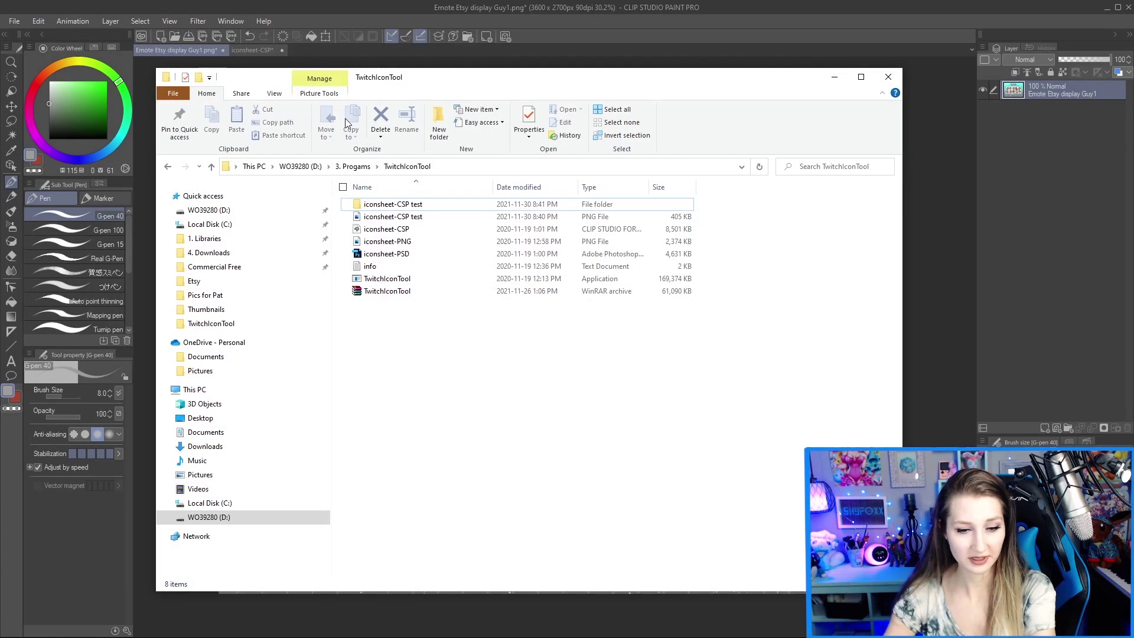
left_click_drag(450, 86, 503, 116)
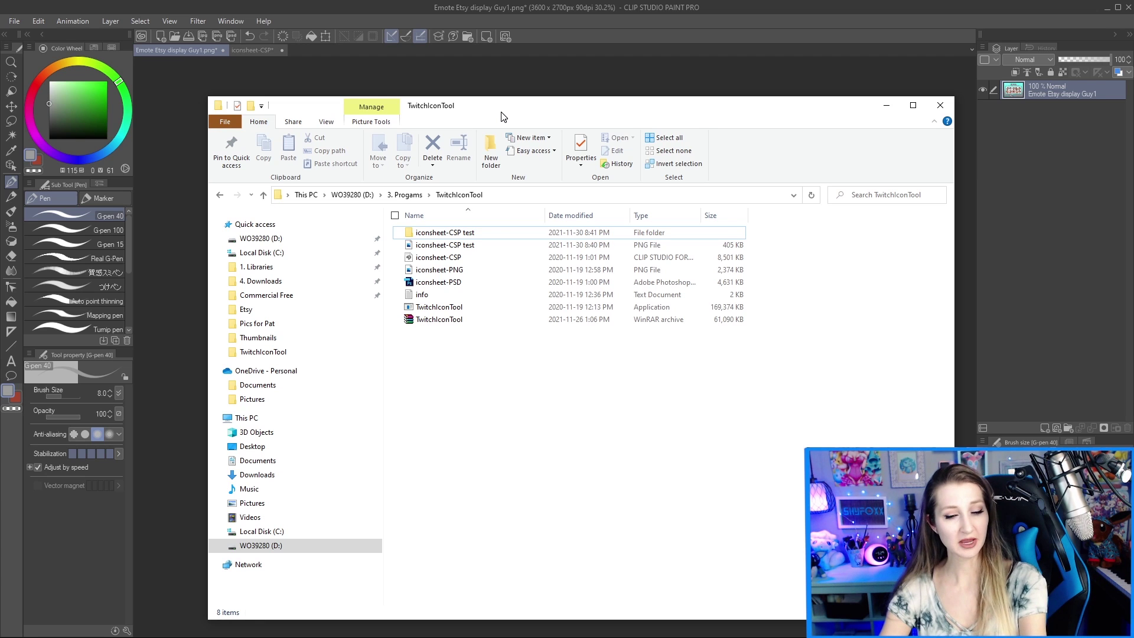
Step: Look over the iconsheet-PSD, iconsheet-CSP and iconsheet-PNG template files, then close the folder
left_click(467, 283)
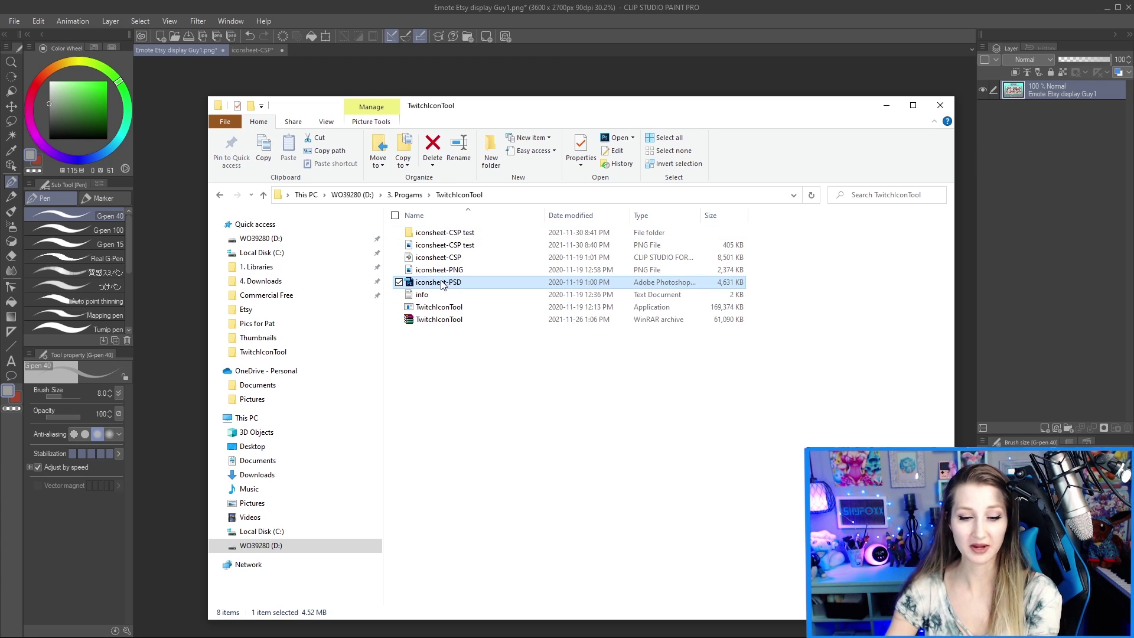
left_click(448, 258)
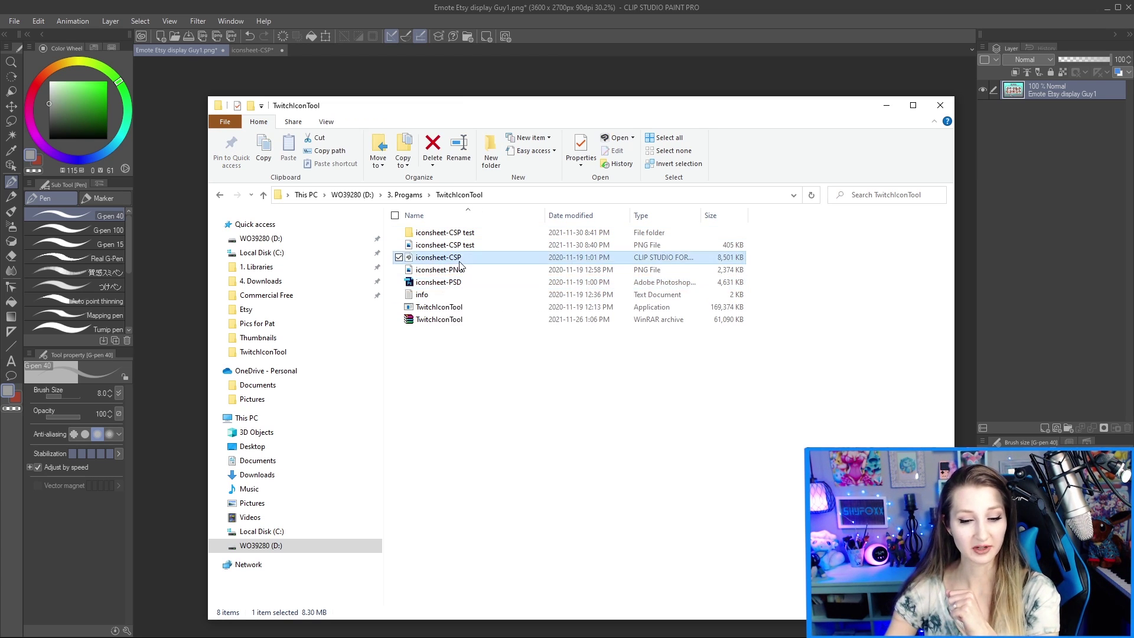
left_click(472, 273)
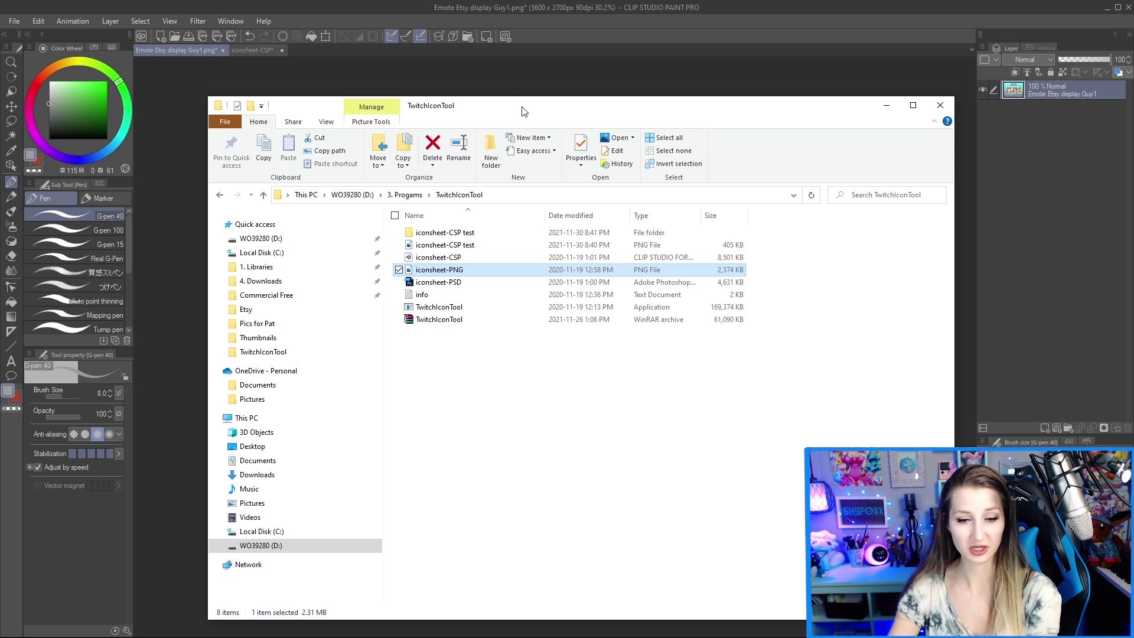
key("alt+F4")
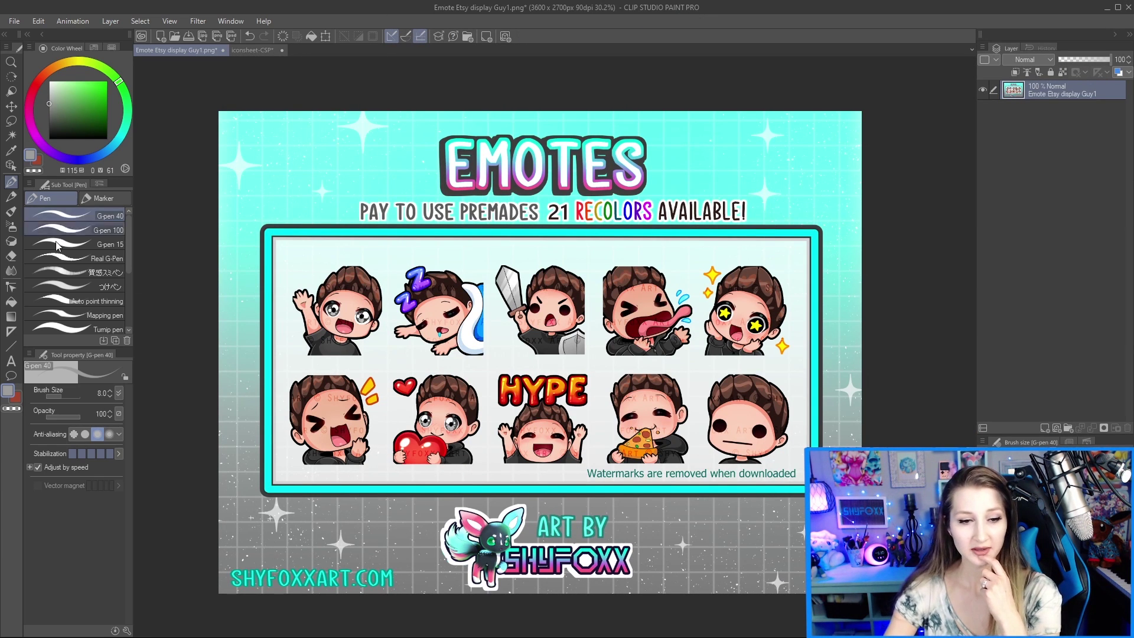
Step: Switch to iconsheet-CSP and compare the emotes with the darkmode cell background shown and hidden
left_click(257, 54)
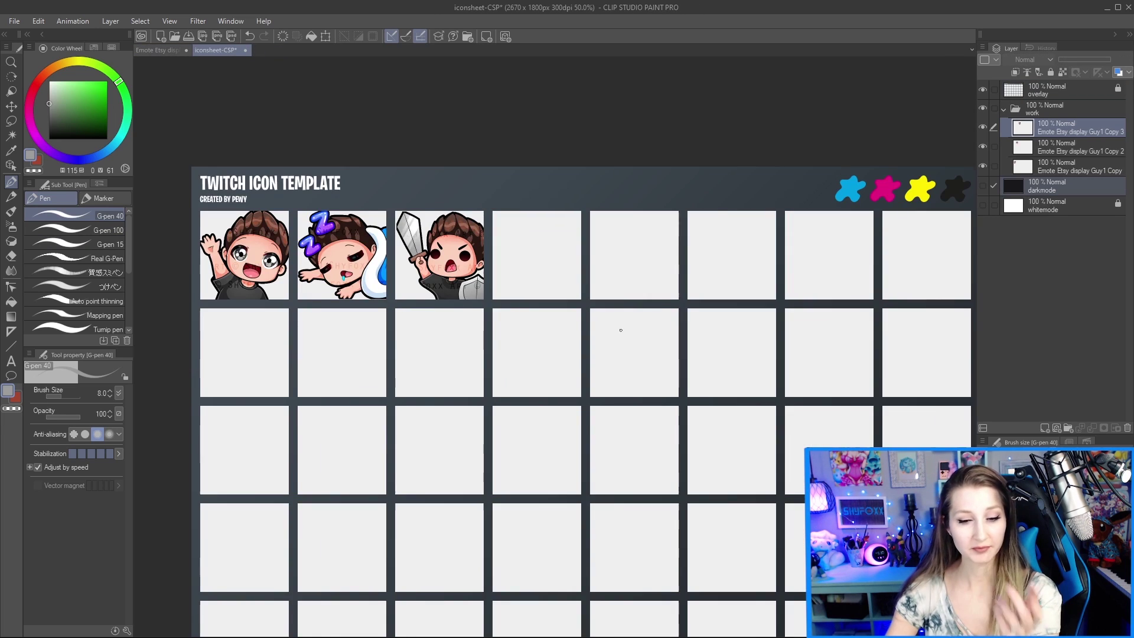
scroll(620, 329, "down", 3)
scroll(757, 474, "up", 2)
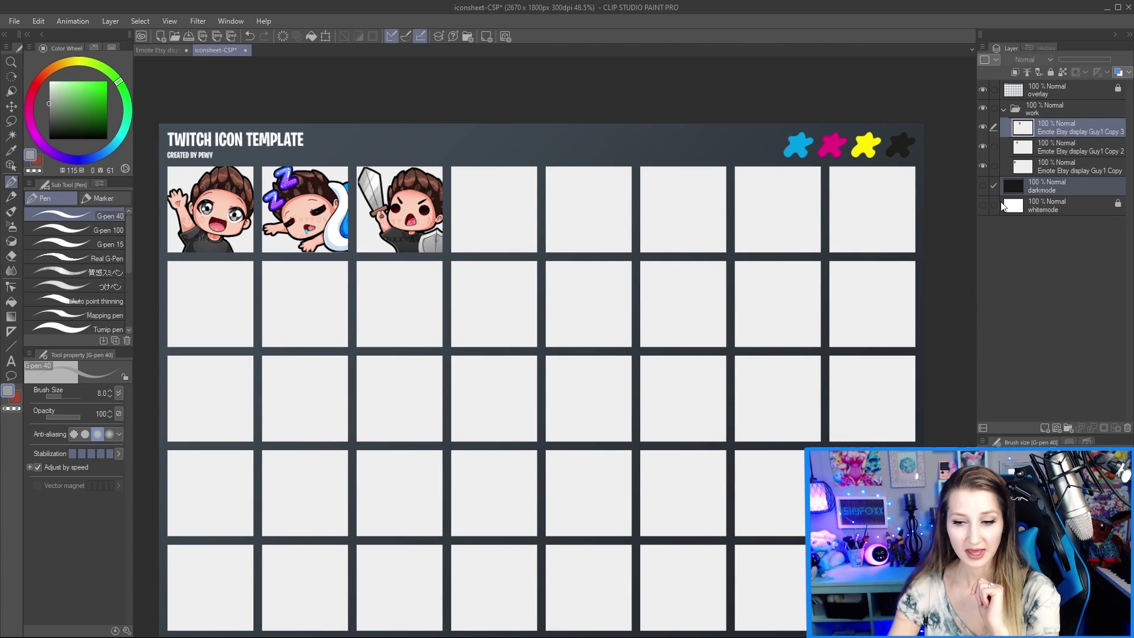
left_click(983, 186)
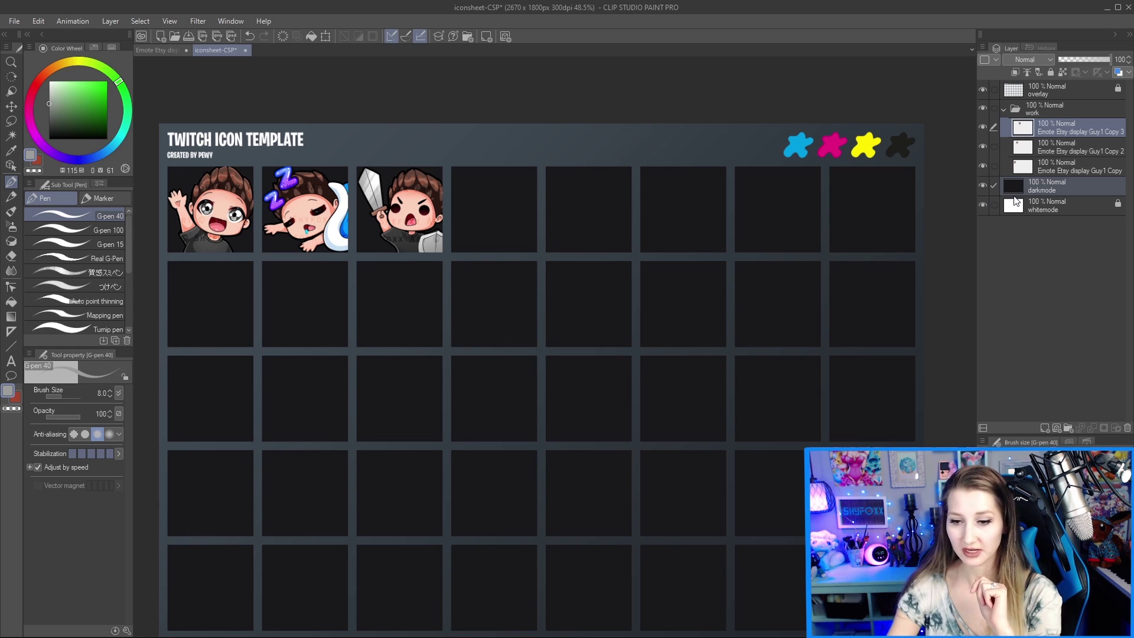
left_click(982, 185)
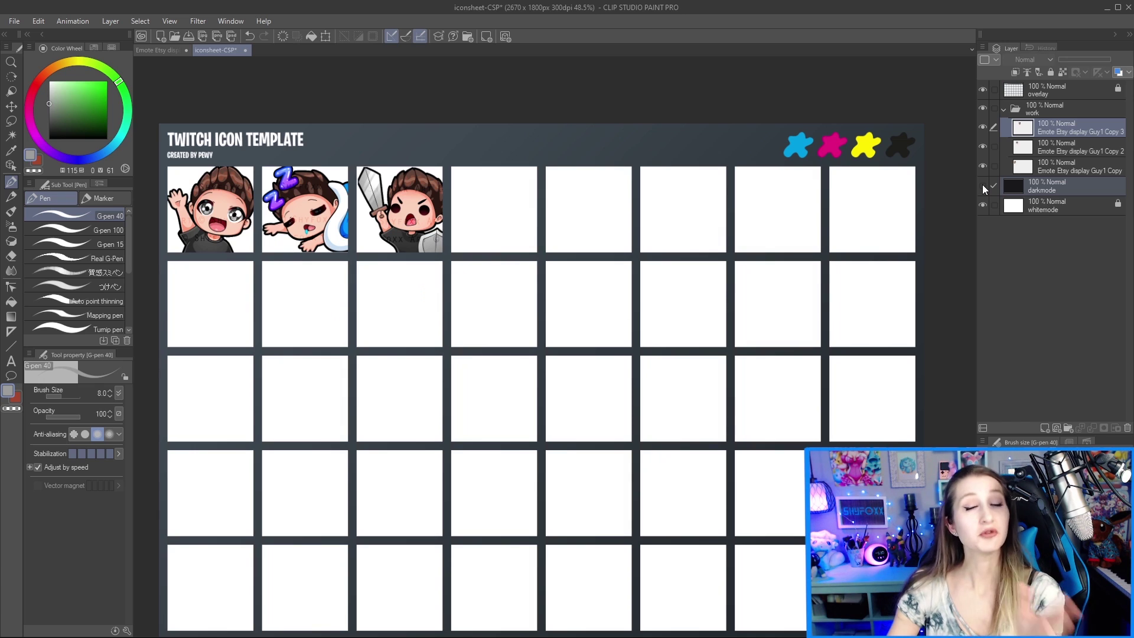
left_click(983, 185)
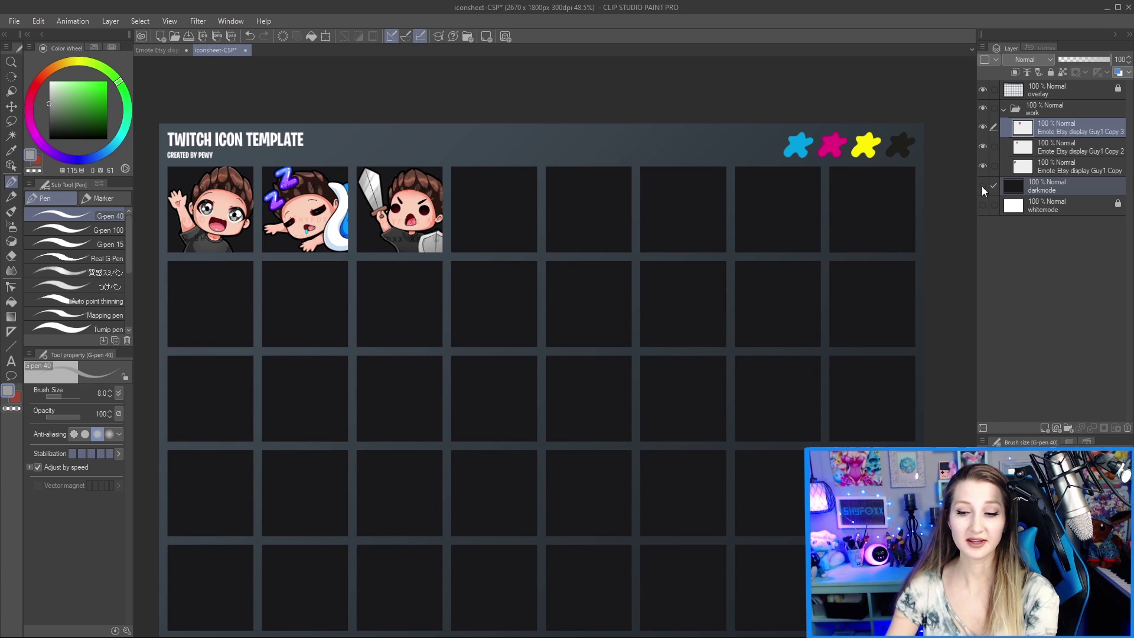
left_click(982, 185)
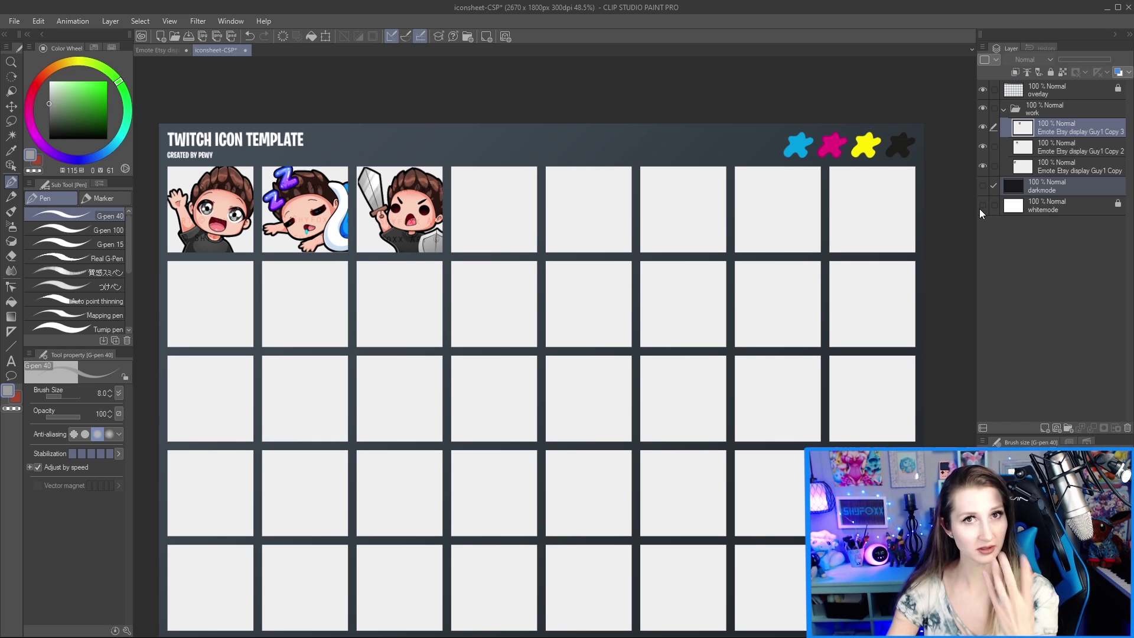
left_click(982, 186)
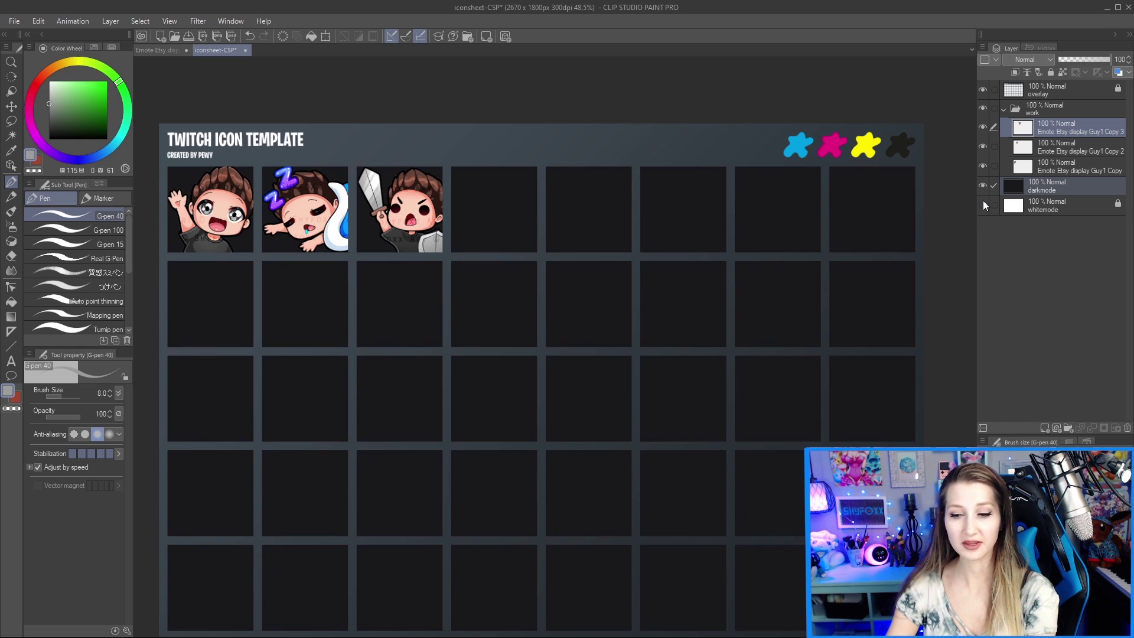
Step: Keep comparing backgrounds, finishing with the darkmode layer hidden so cells show light grey
left_click(982, 203)
left_click(980, 185)
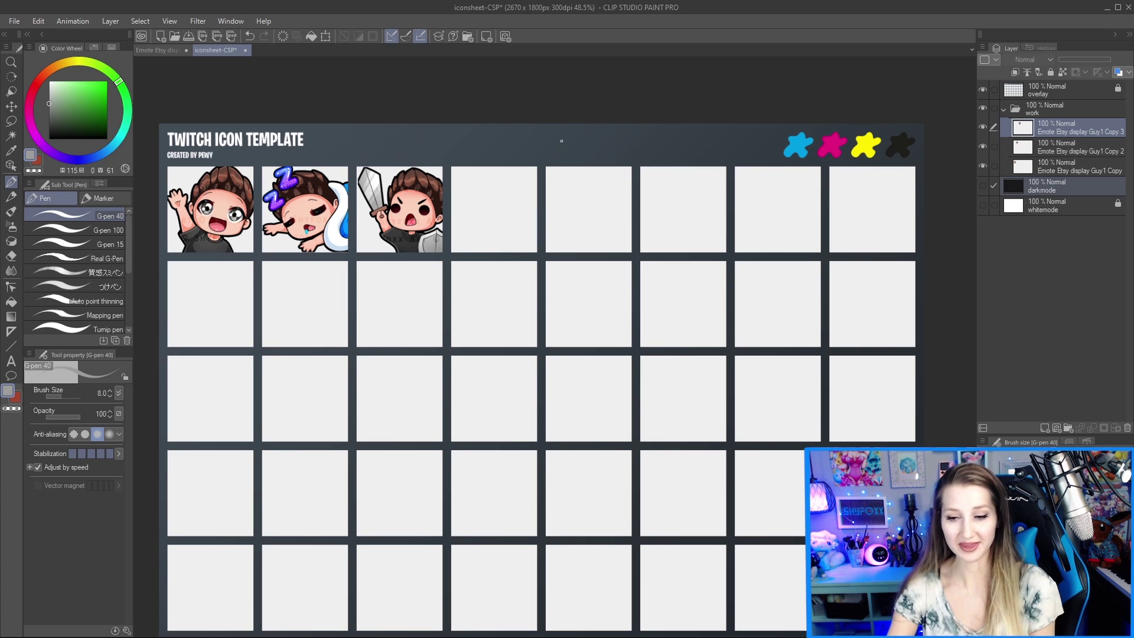
left_click(982, 187)
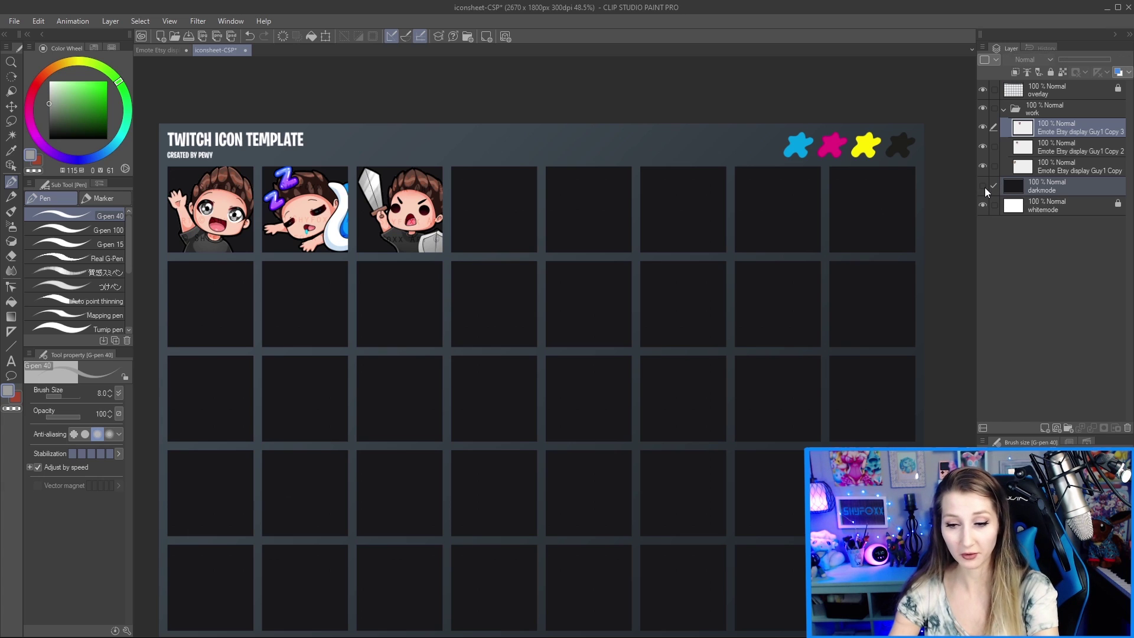
left_click(983, 187)
left_click(982, 186)
left_click(983, 187)
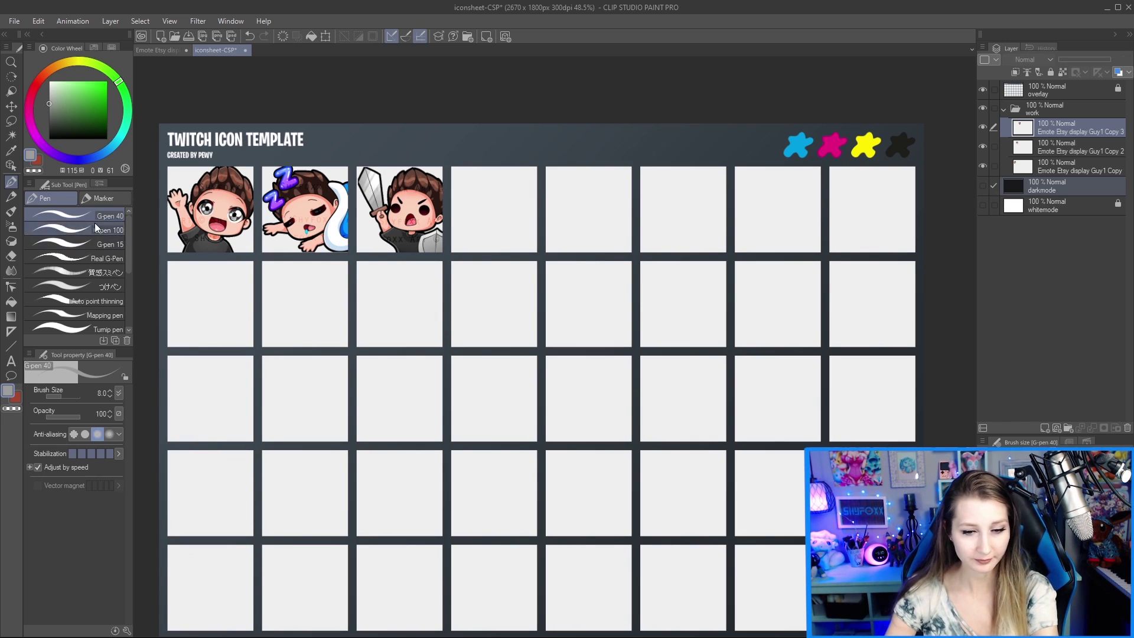
scroll(192, 189, "up", 3)
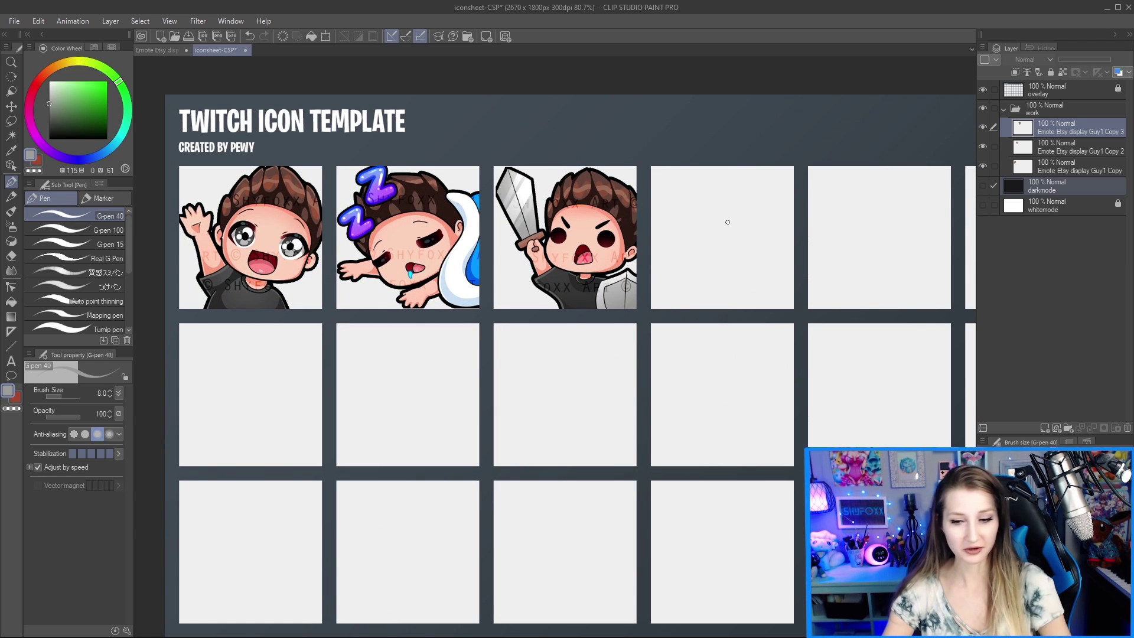
Step: Add a new Layer 1 below the Guy1 Copy emote layer, then test-scribble and undo it
left_click(1050, 169)
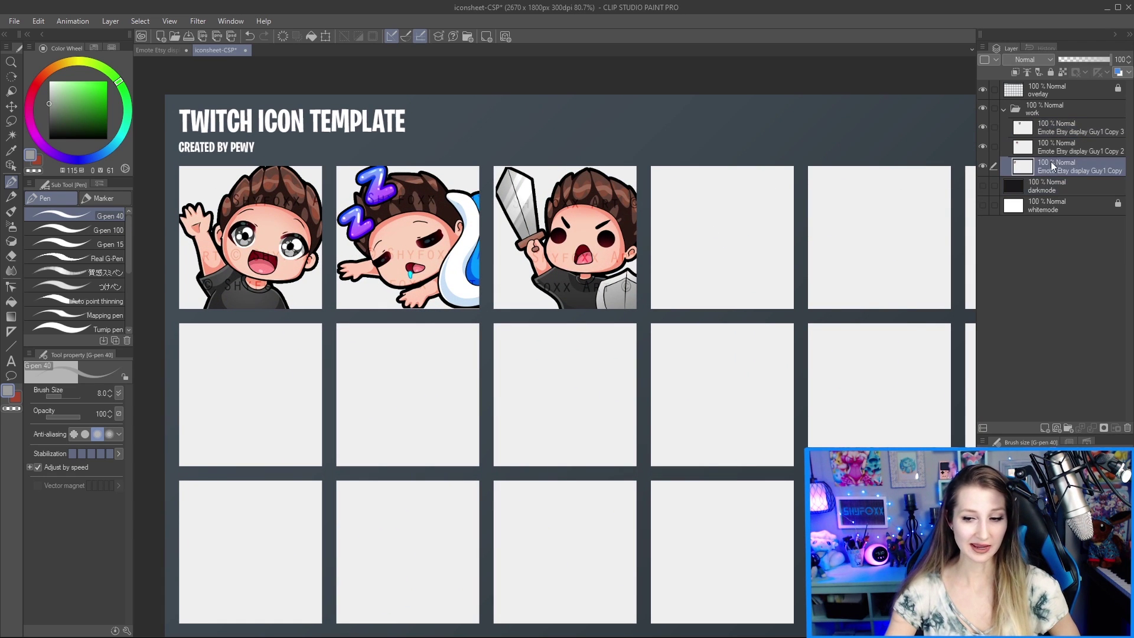
key("ctrl+shift+n")
left_click_drag(1050, 172, 1037, 186)
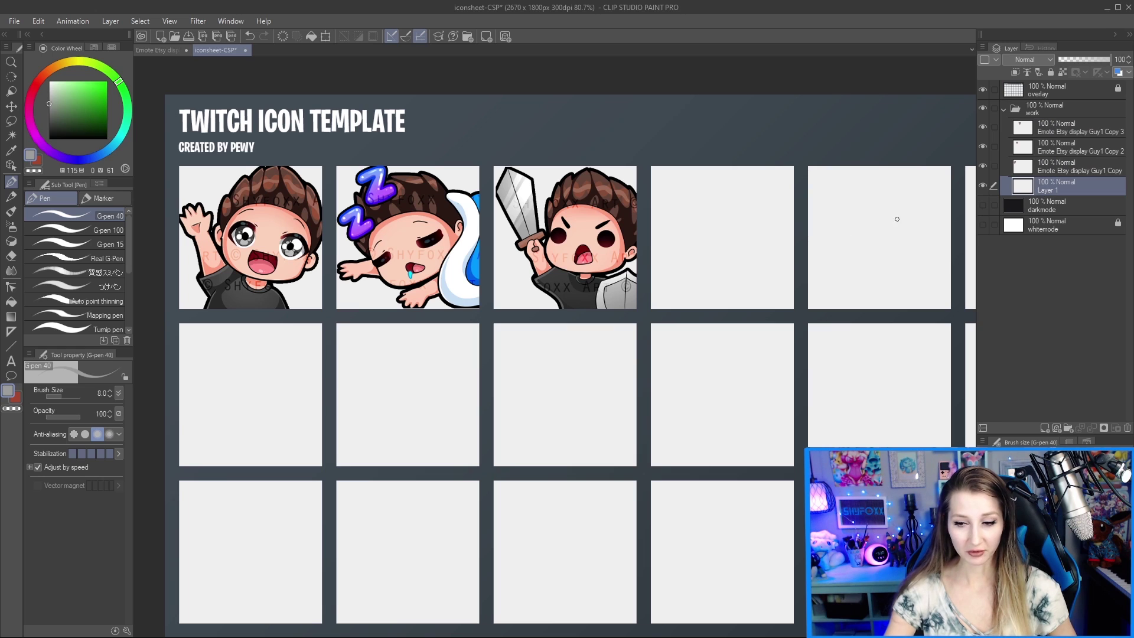
mouse_move(694, 221)
left_mouse_down()
mouse_move(685, 242)
mouse_move(732, 260)
mouse_move(754, 215)
mouse_move(738, 283)
mouse_move(718, 225)
mouse_move(786, 172)
mouse_move(838, 266)
mouse_move(821, 189)
mouse_move(674, 254)
mouse_move(756, 195)
mouse_move(685, 260)
left_mouse_up()
key("ctrl+z")
key("ctrl+z")
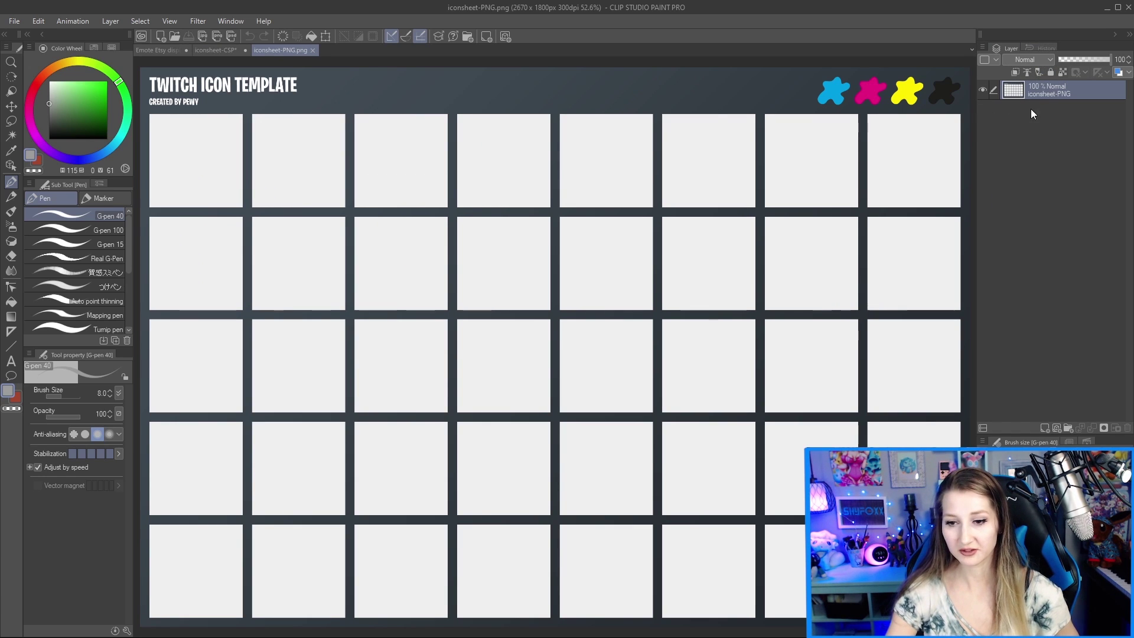
Step: Add a blank Layer 1 below the iconsheet-PNG artwork, undo test scribbles, then return to iconsheet-CSP
key("ctrl+shift+n")
left_click_drag(1041, 90, 1033, 116)
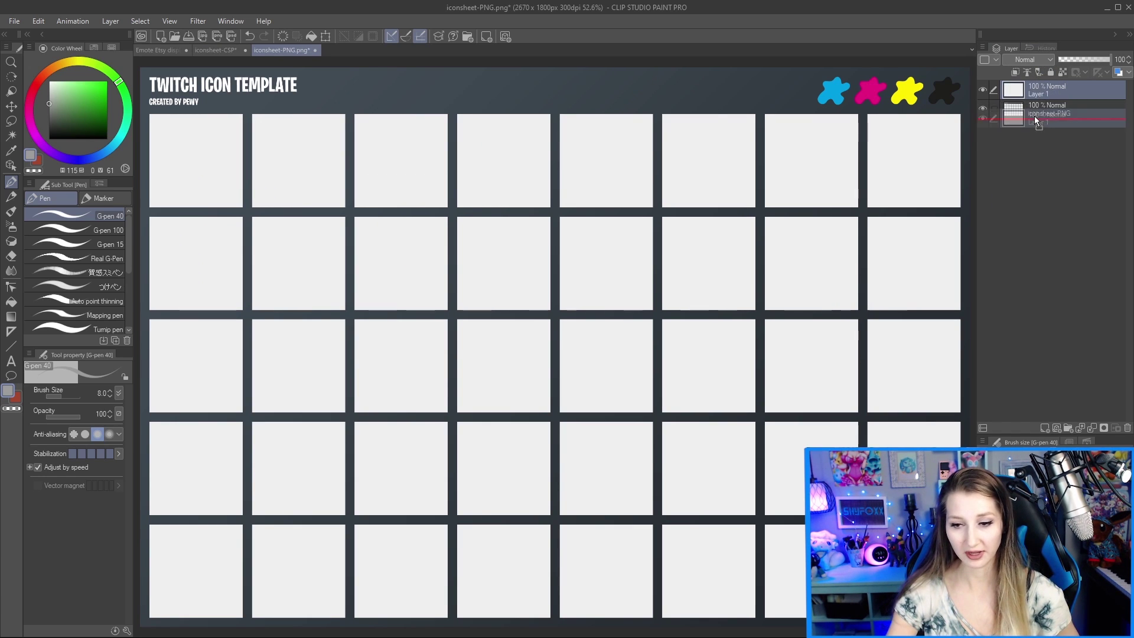
mouse_move(814, 131)
left_mouse_down()
mouse_move(798, 98)
mouse_move(770, 156)
mouse_move(787, 194)
mouse_move(840, 163)
mouse_move(785, 165)
left_mouse_up()
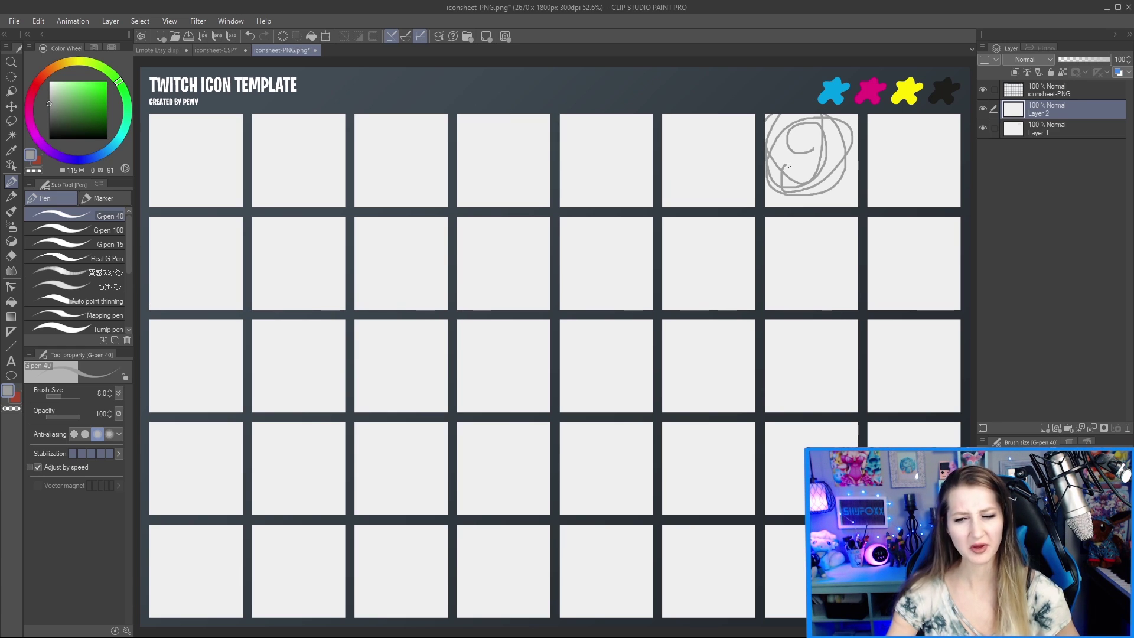
key("ctrl+z")
mouse_move(825, 120)
left_mouse_down()
mouse_move(810, 165)
mouse_move(837, 188)
mouse_move(833, 154)
left_mouse_up()
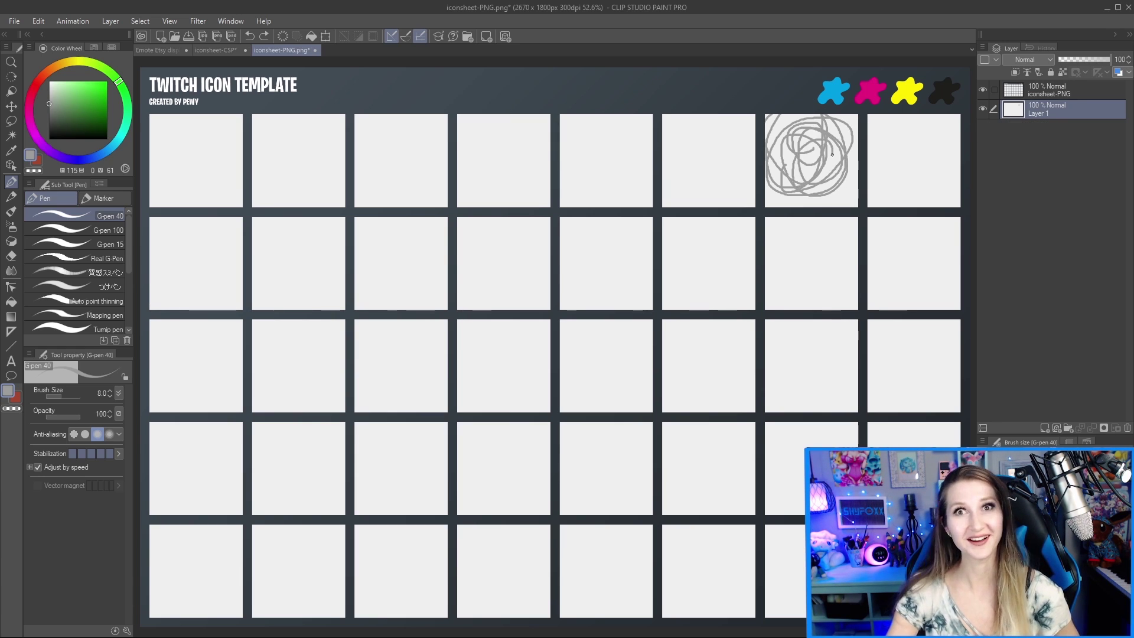
key("ctrl+z")
key("ctrl+z")
key("ctrl+z")
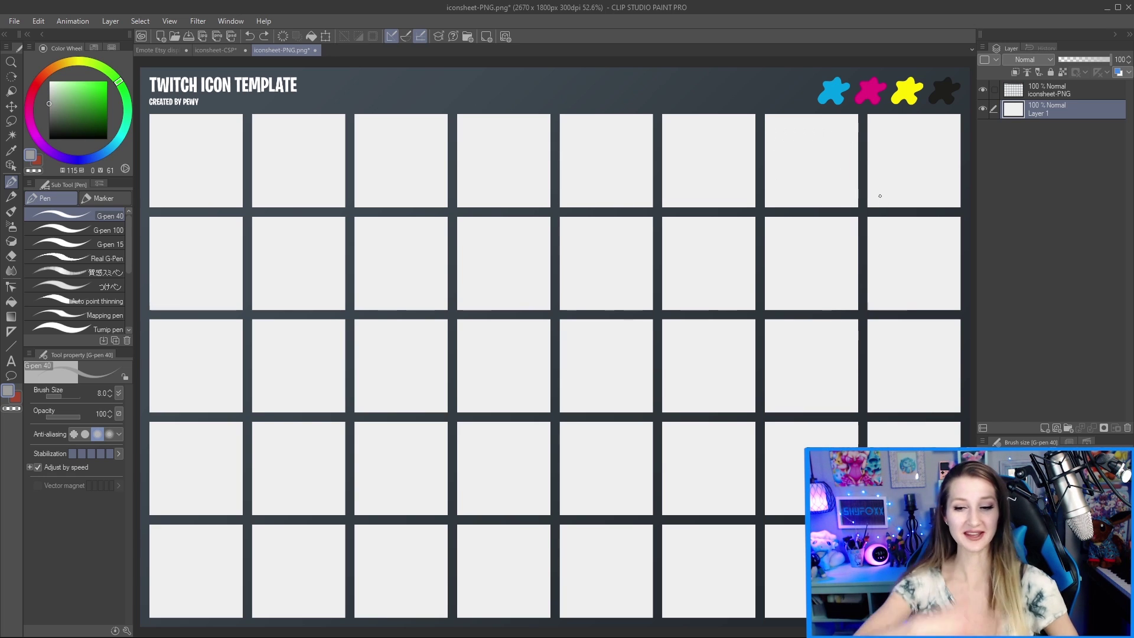
left_click(222, 49)
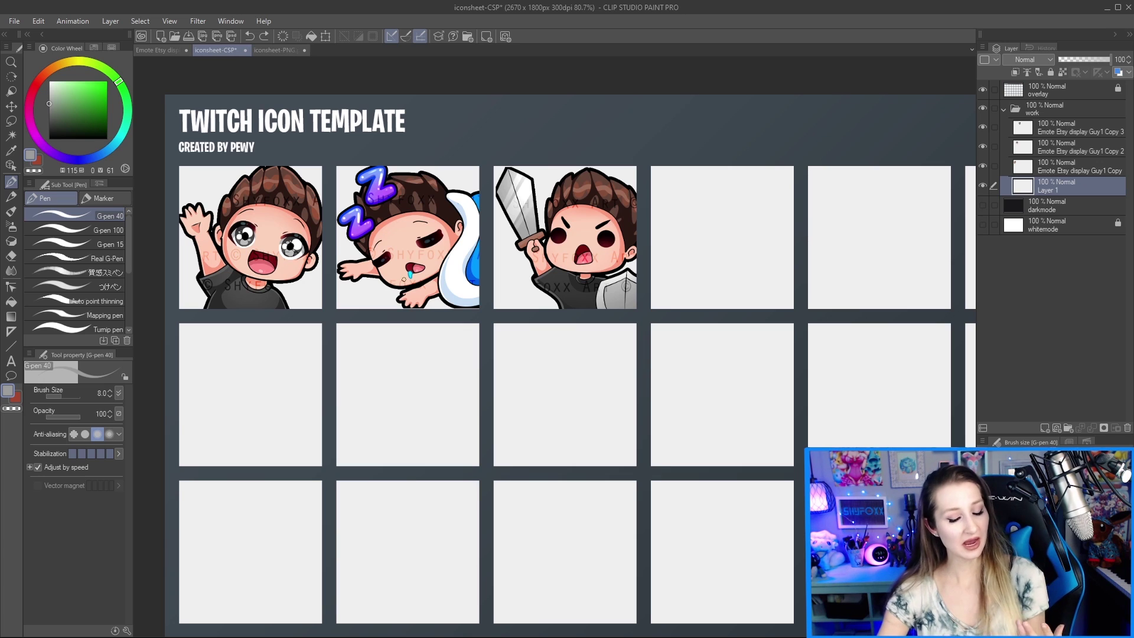
left_click(982, 166)
left_click(983, 166)
left_click(984, 146)
left_click(983, 145)
left_click(983, 126)
left_click(983, 127)
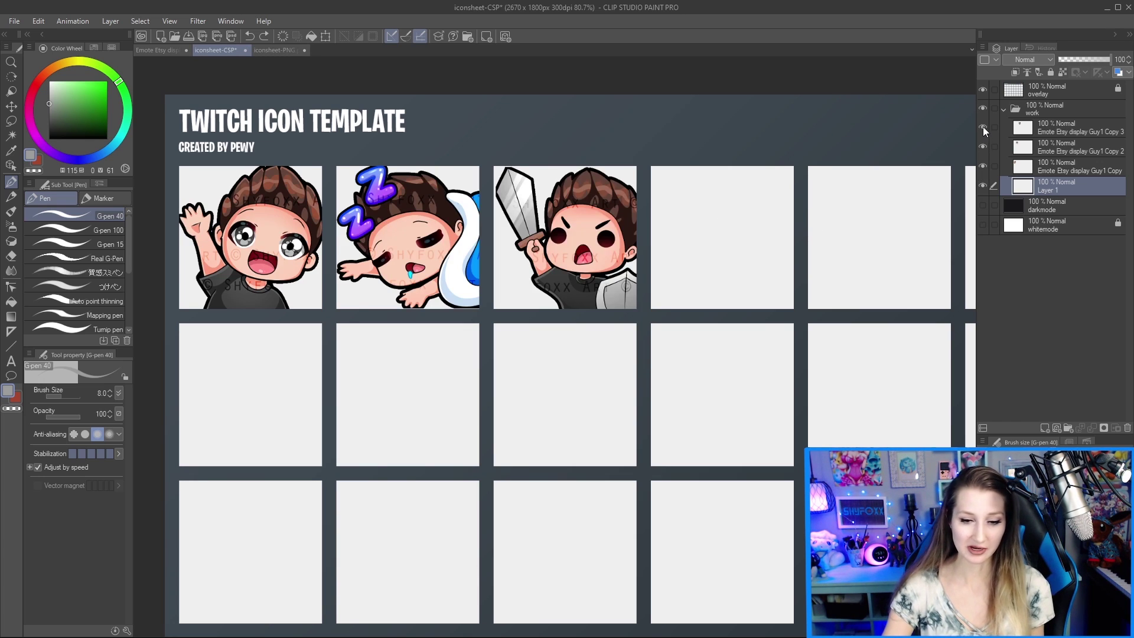
key("ctrl+minus")
left_click(983, 205)
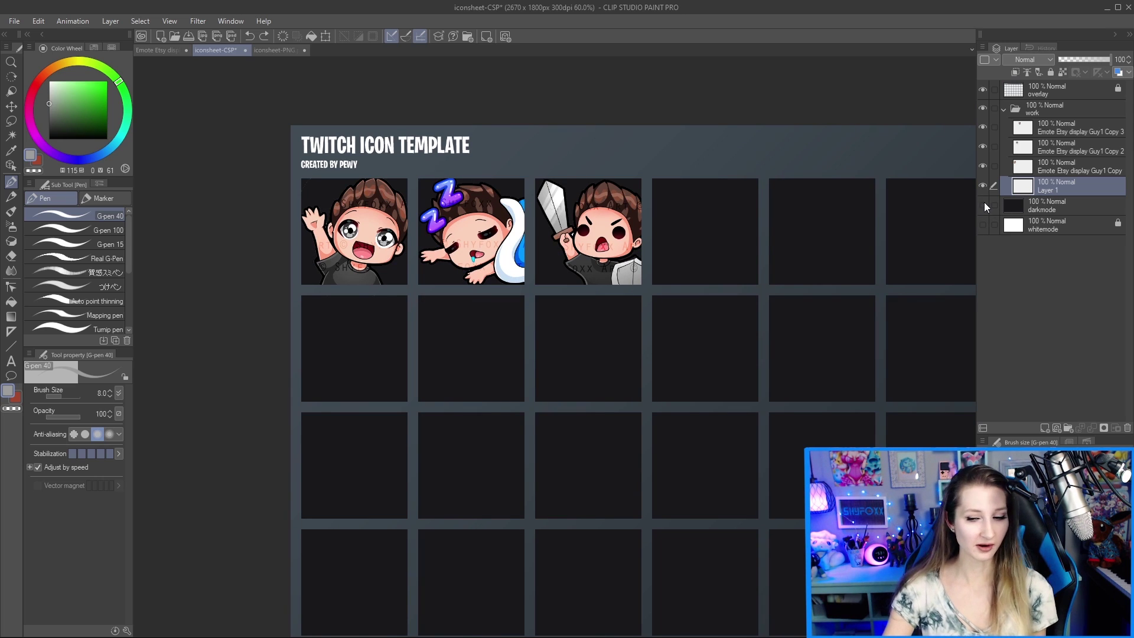
left_click(983, 205)
left_click(980, 206)
left_click(980, 207)
left_click(982, 226)
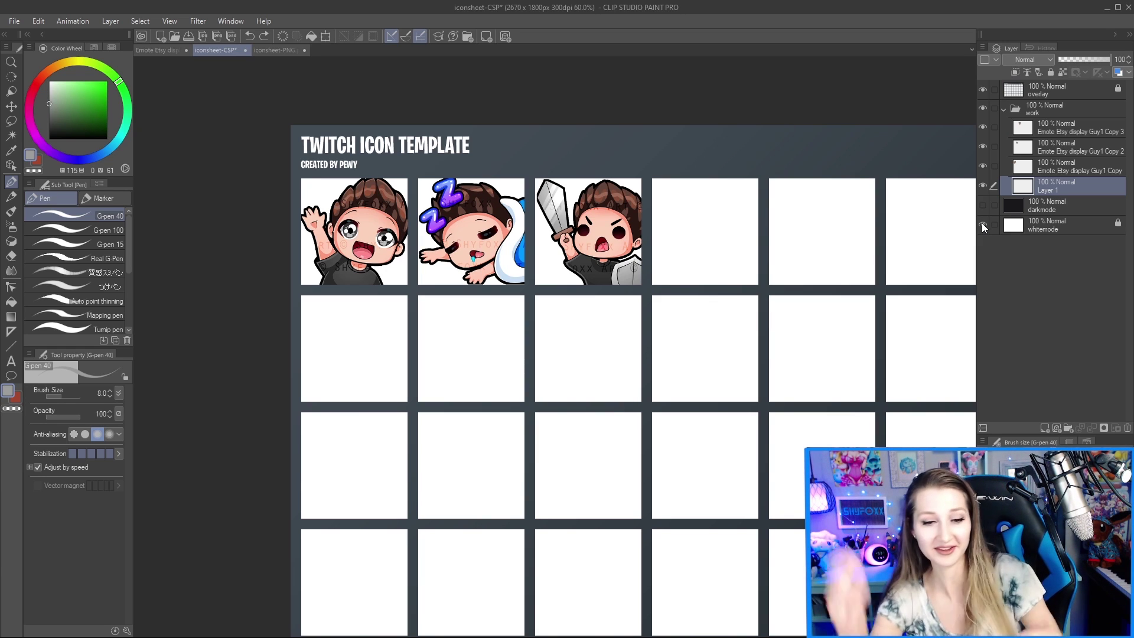
scroll(679, 236, "down", 3)
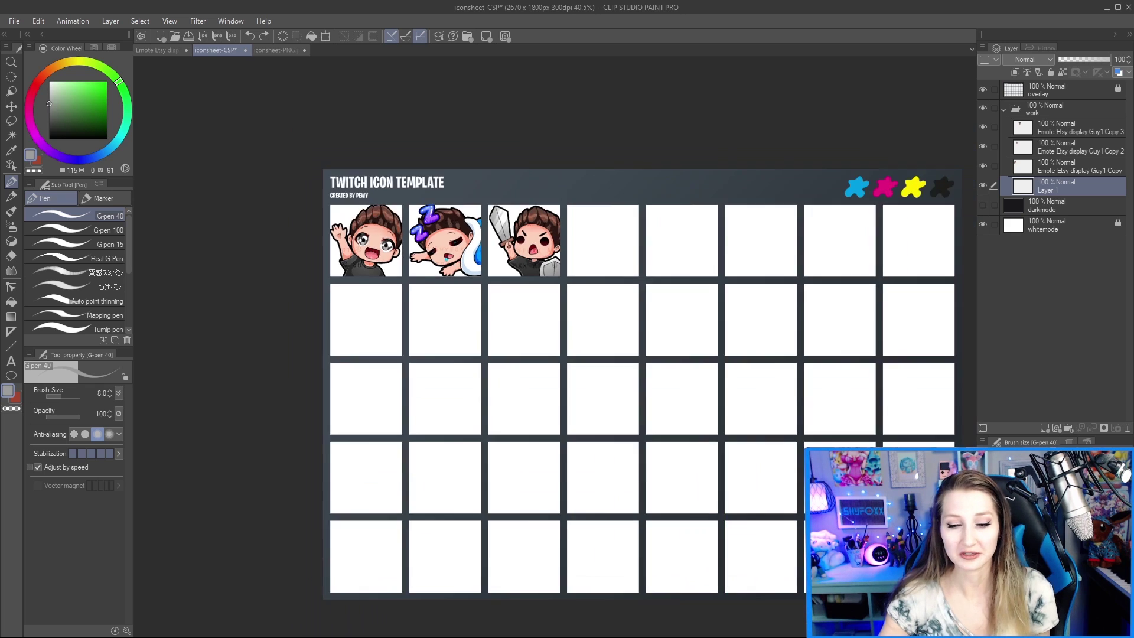
scroll(679, 236, "up", 2)
scroll(429, 271, "up", 1)
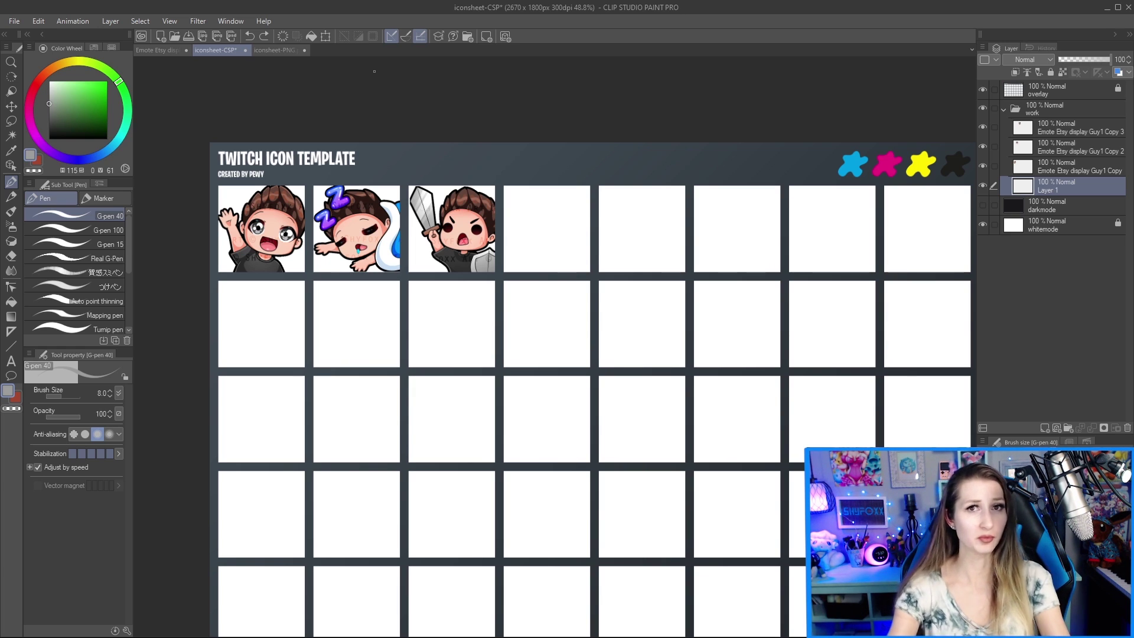
left_click(177, 51)
Step: Test and undo a stroke on the icon template, then bring the TwitchIconTool folder window over it
left_click(247, 50)
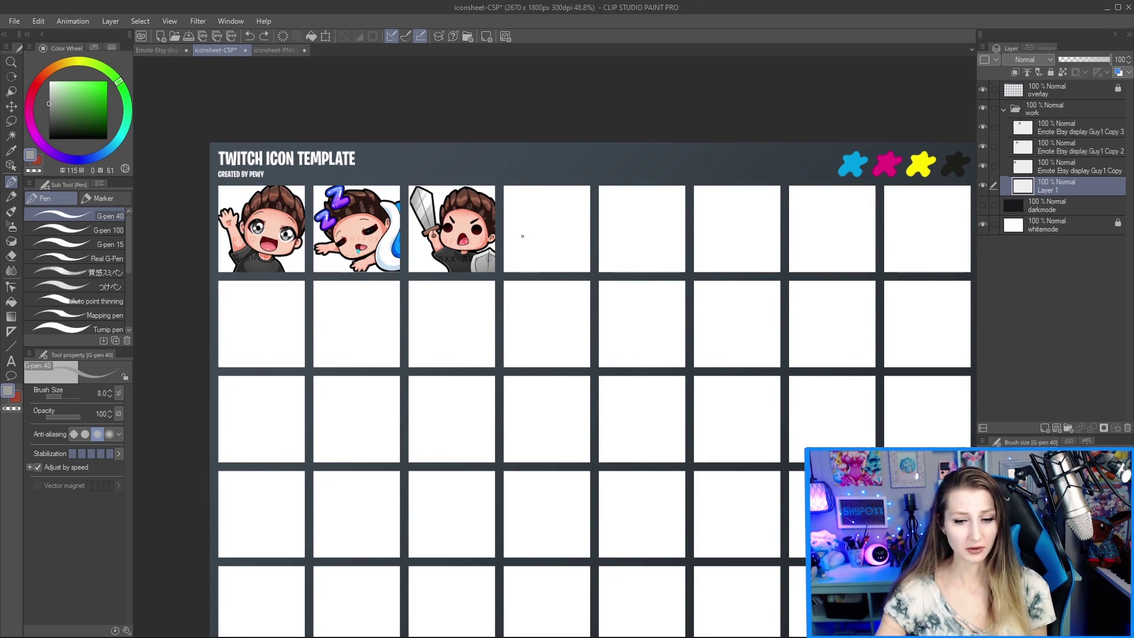
mouse_move(528, 259)
left_mouse_down()
mouse_move(506, 218)
mouse_move(561, 190)
mouse_move(526, 251)
left_mouse_up()
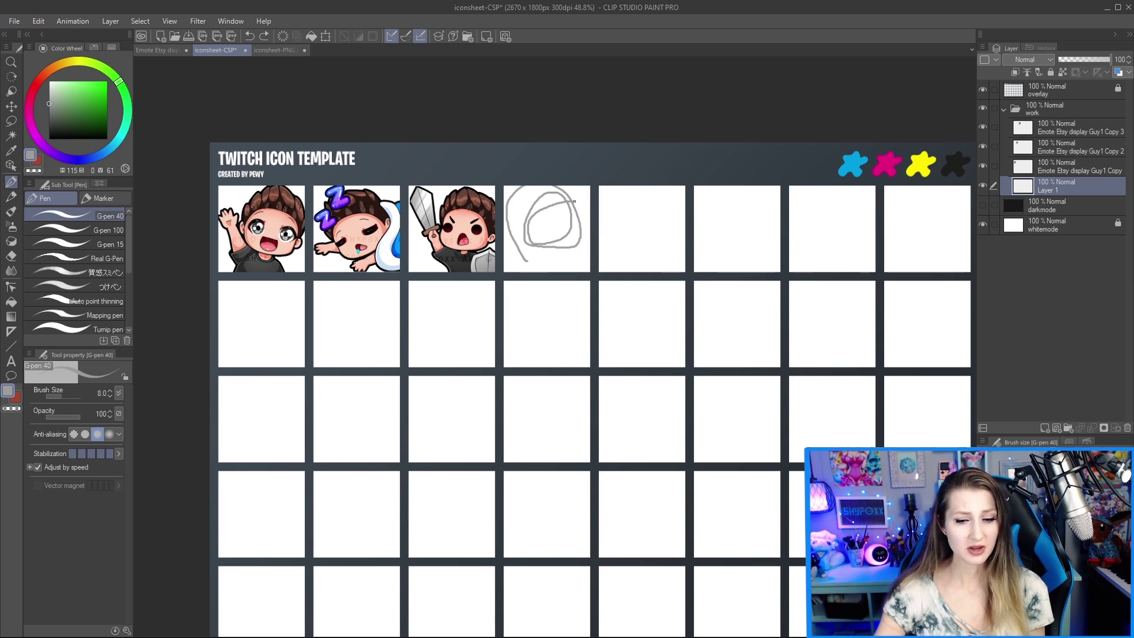
key("ctrl+z")
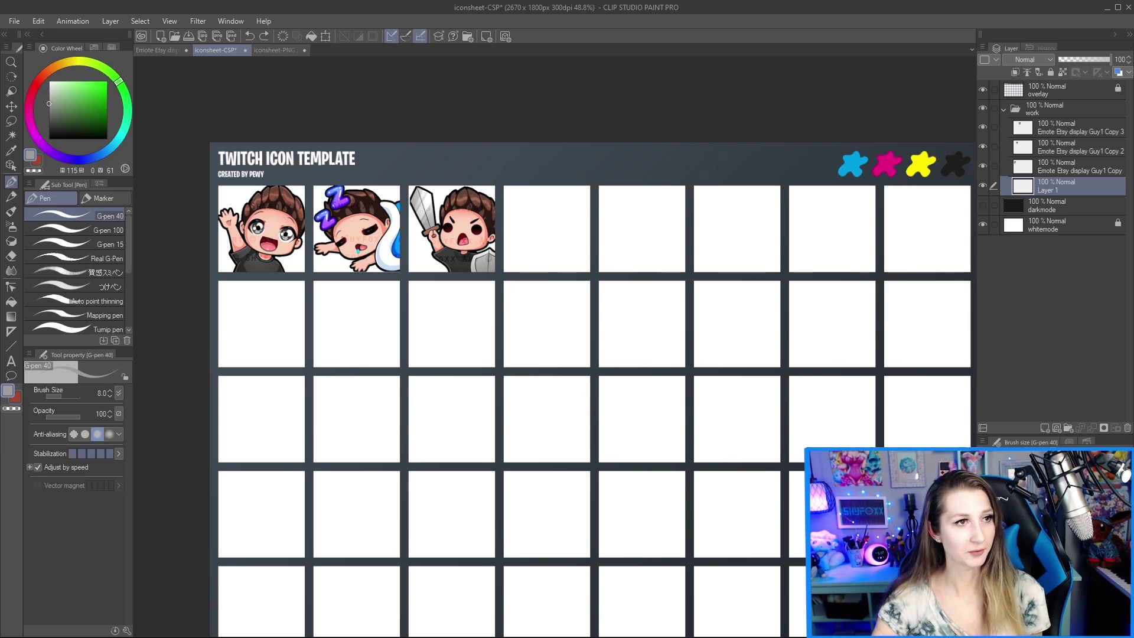
key("alt+Tab")
left_click_drag(997, 4, 907, 119)
Step: Launch TwitchIconTool.exe, arrange it and Explorer, then return to Clip Studio Paint to export PNG
double_click(598, 304)
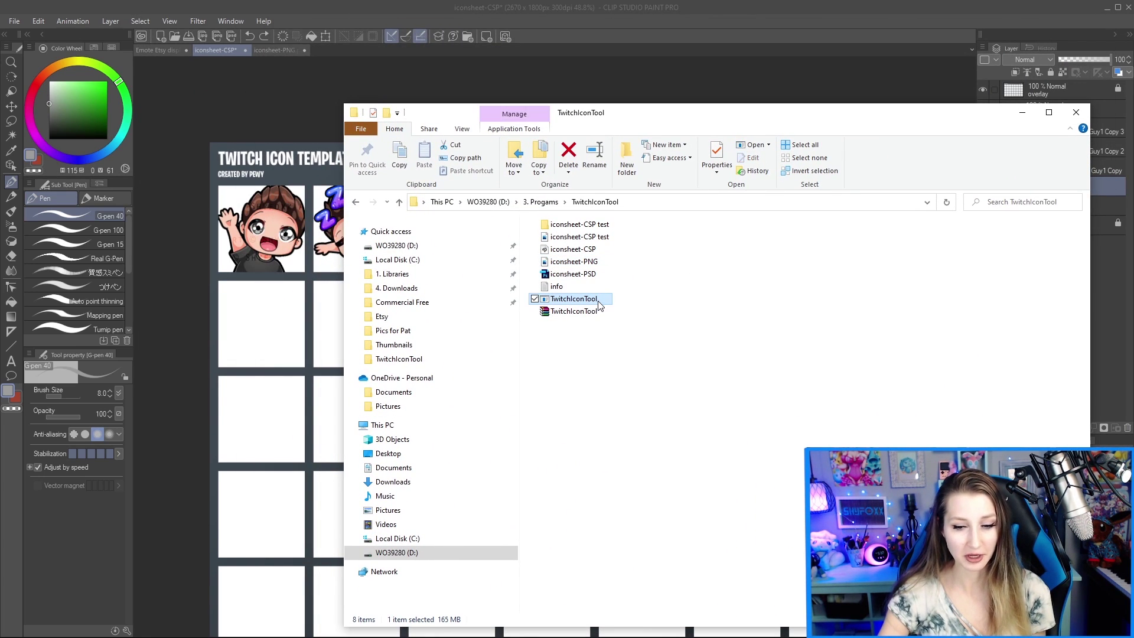
left_click_drag(395, 25, 636, 156)
left_click(815, 118)
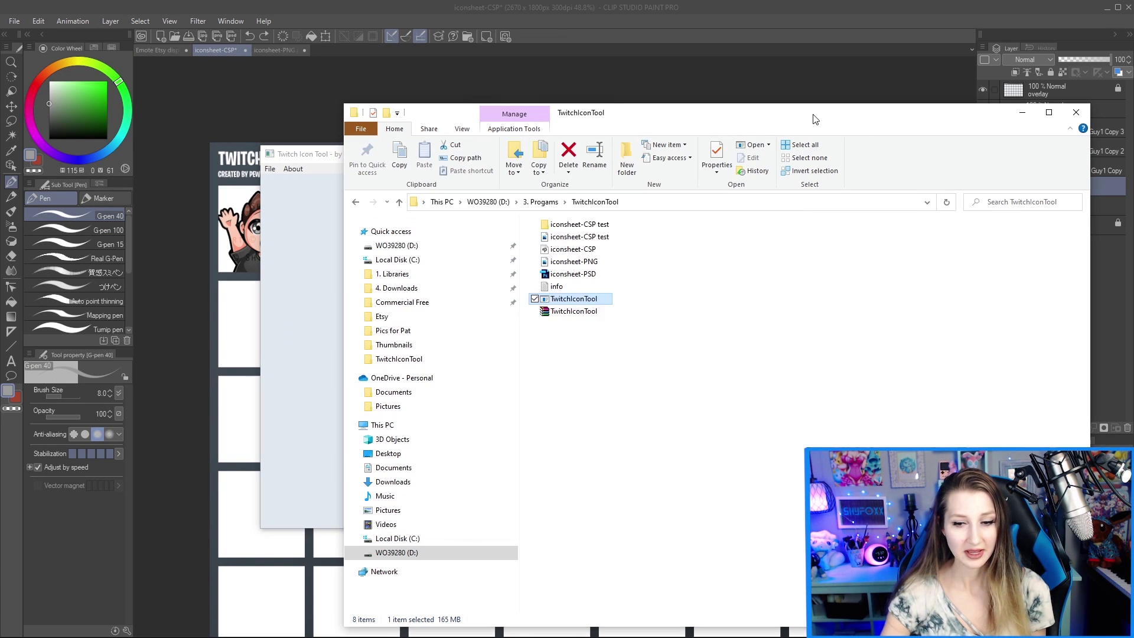
left_click_drag(685, 114, 900, 147)
left_click(874, 106)
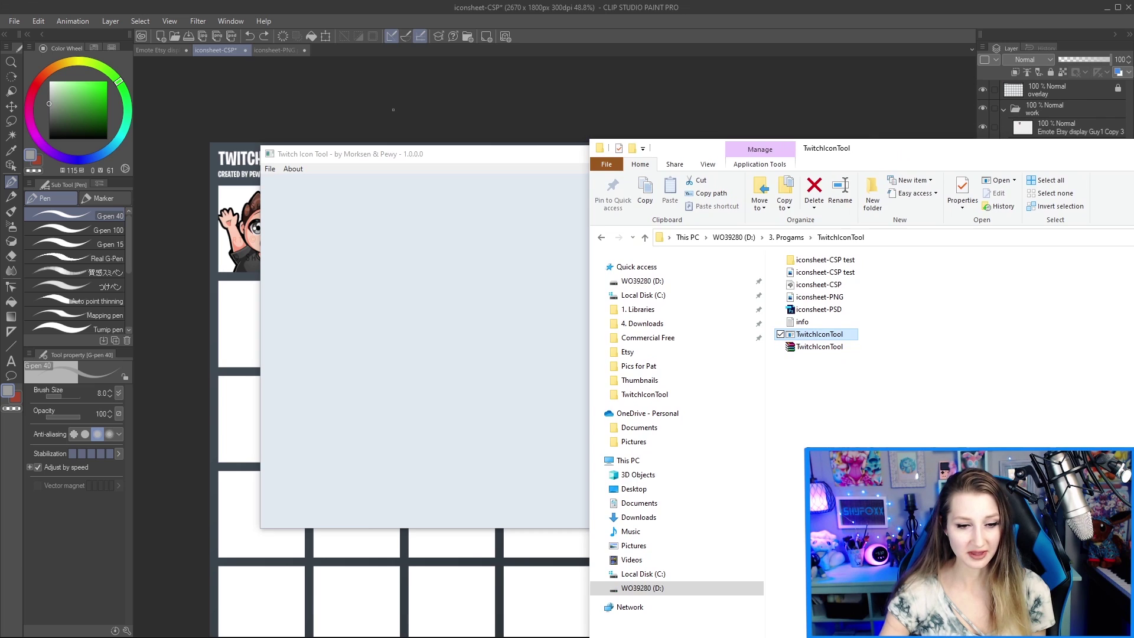
left_click(217, 38)
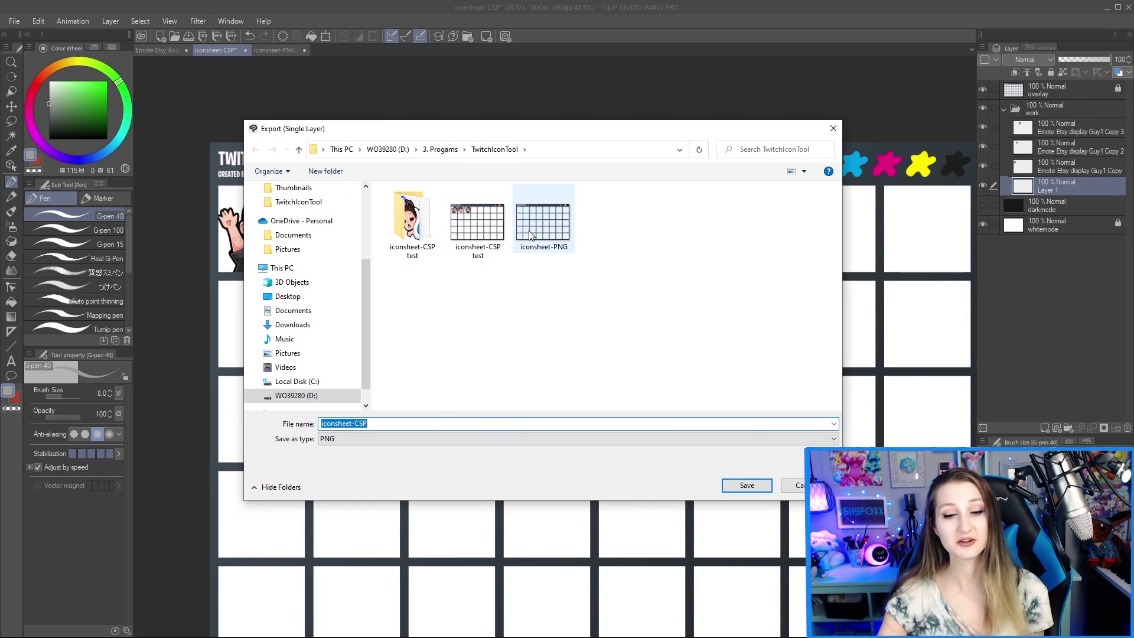
Step: Export the canvas as PNG over iconsheet-CSP test, confirming the replace and accepting the preview
left_click(480, 227)
left_click(728, 489)
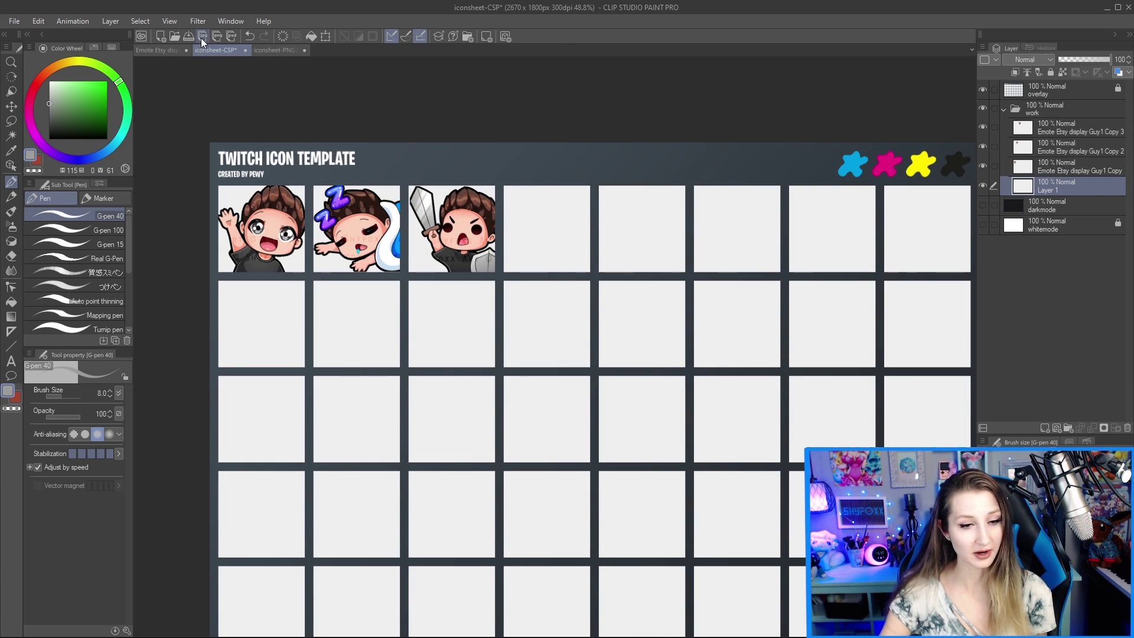
left_click(217, 36)
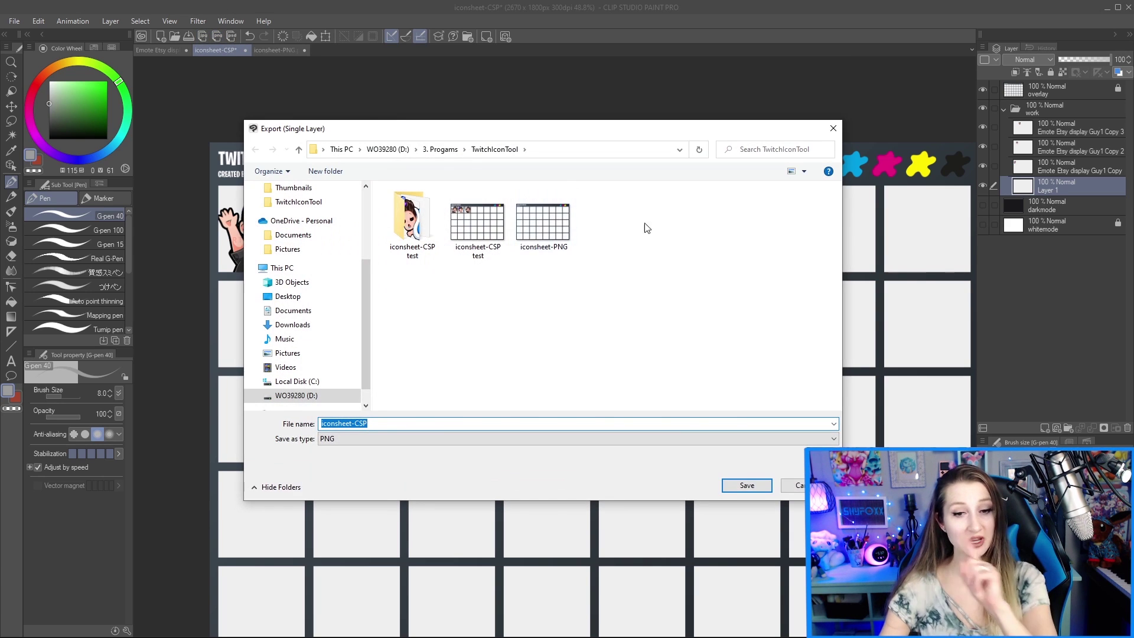
left_click(542, 224)
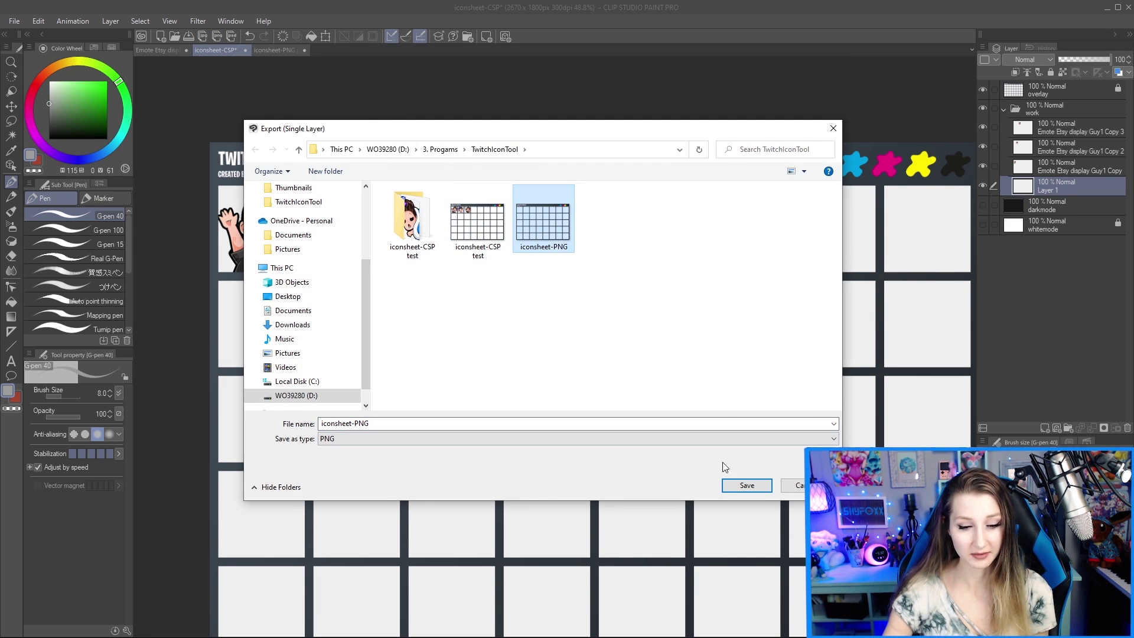
left_click(478, 225)
left_click(745, 485)
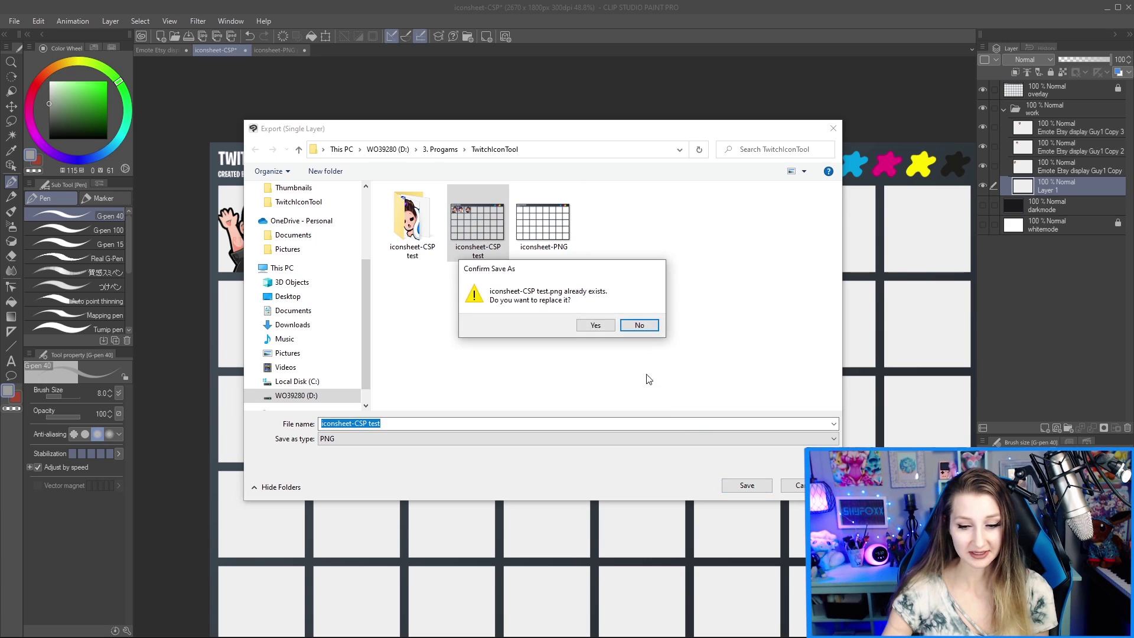
left_click(592, 324)
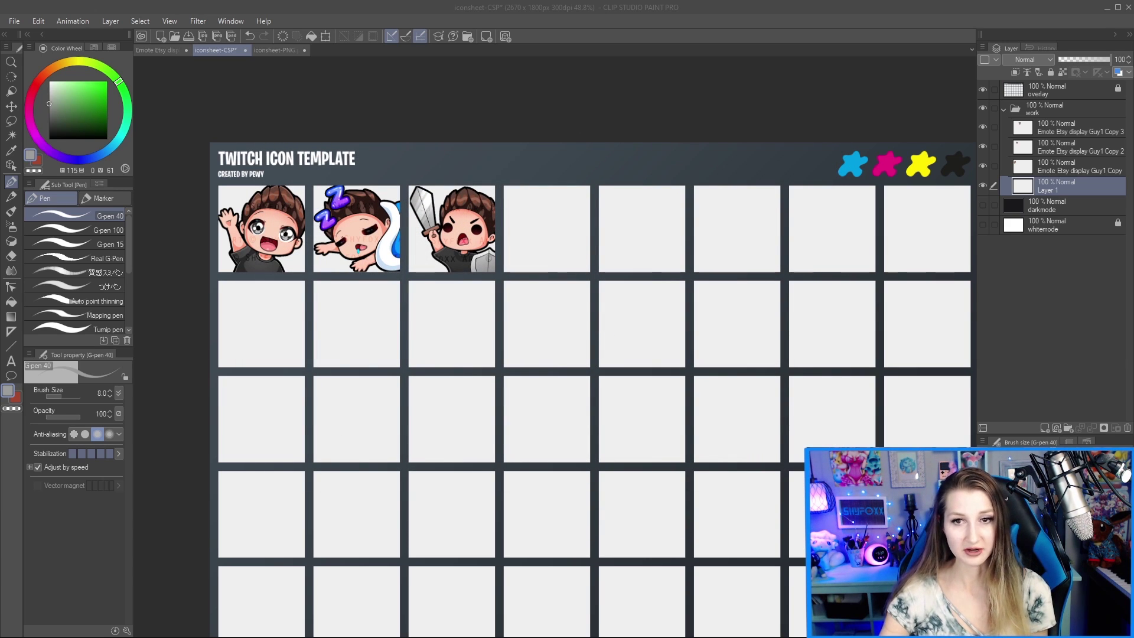
left_click_drag(489, 5, 403, 176)
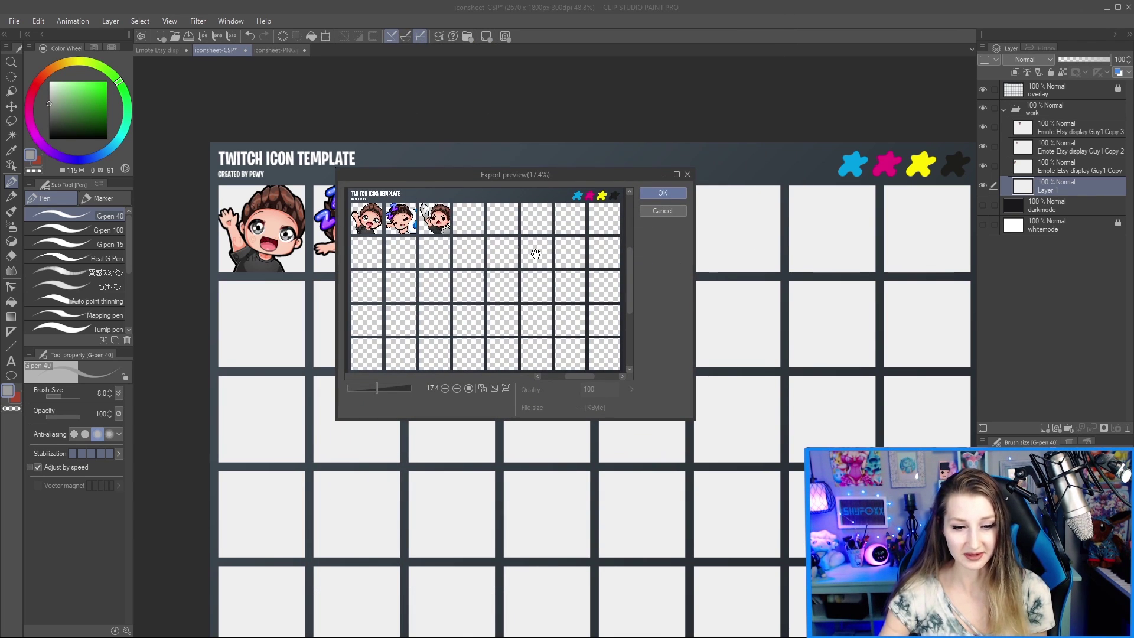
left_click(662, 194)
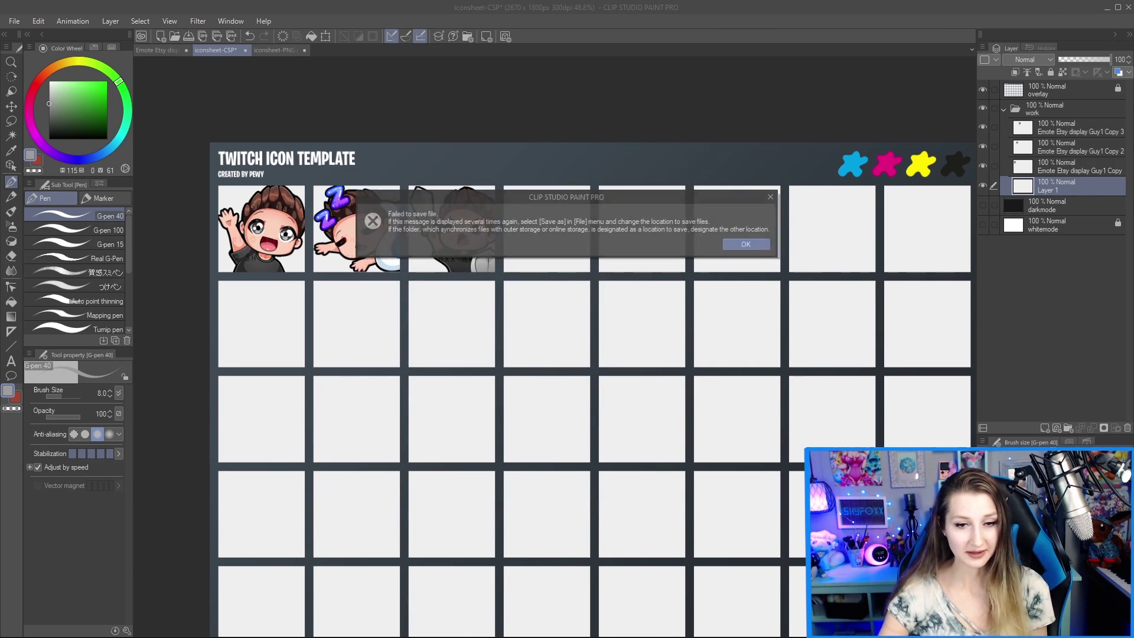
Step: Dismiss the save error, drag iconsheet-CSP test.png into Twitch Icon Tool, and close Explorer
key("Return")
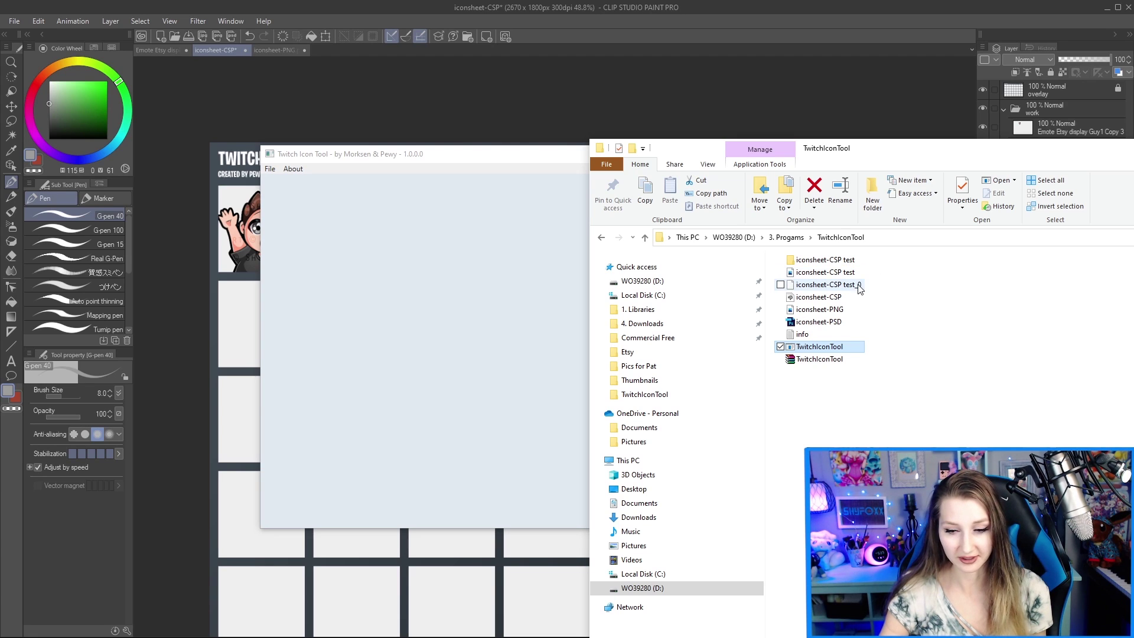
left_click(813, 272)
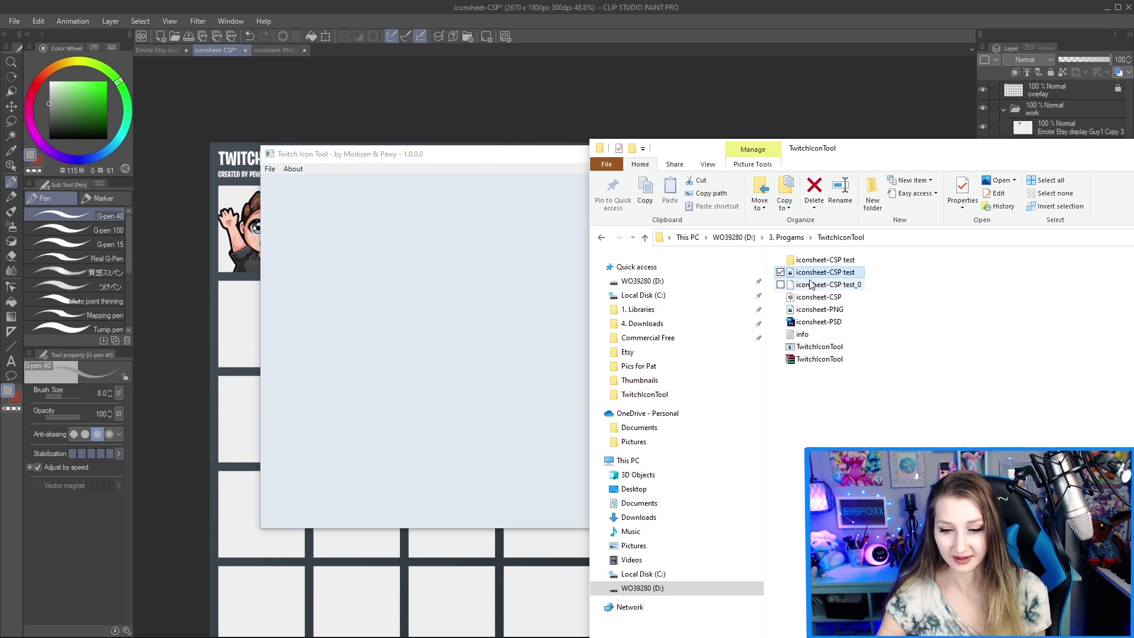
left_click_drag(811, 282, 481, 263)
left_click(481, 159)
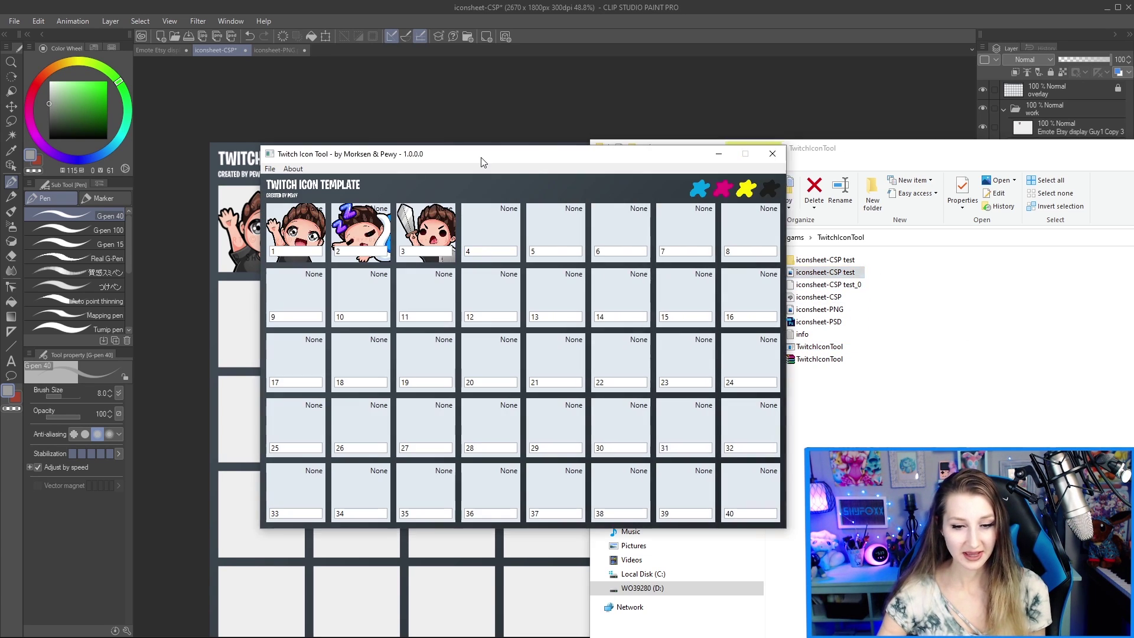
left_click_drag(922, 147, 1061, 0)
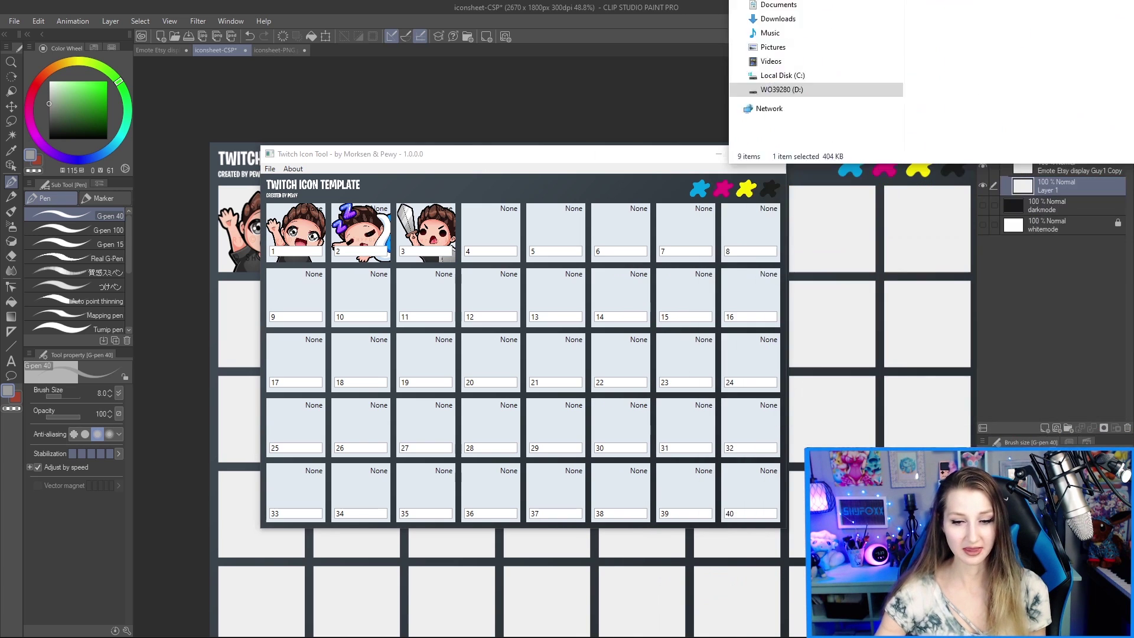
key("alt+F4")
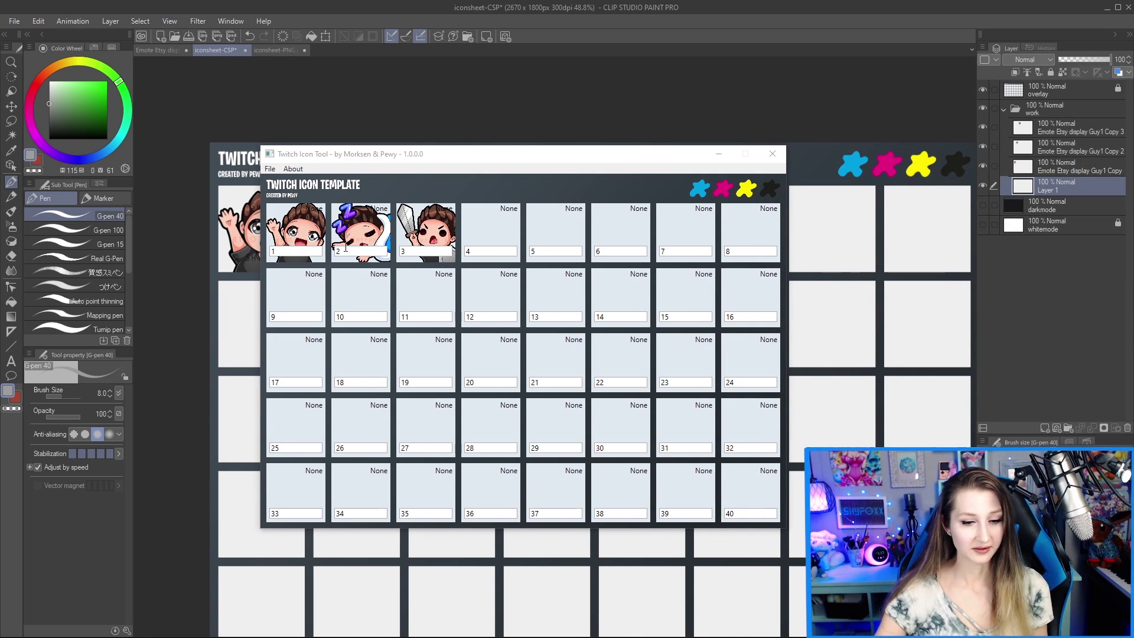
Step: Mark icon 1 as Emote, icon 2 as Badge and icon 3 as Emote
left_click(302, 230)
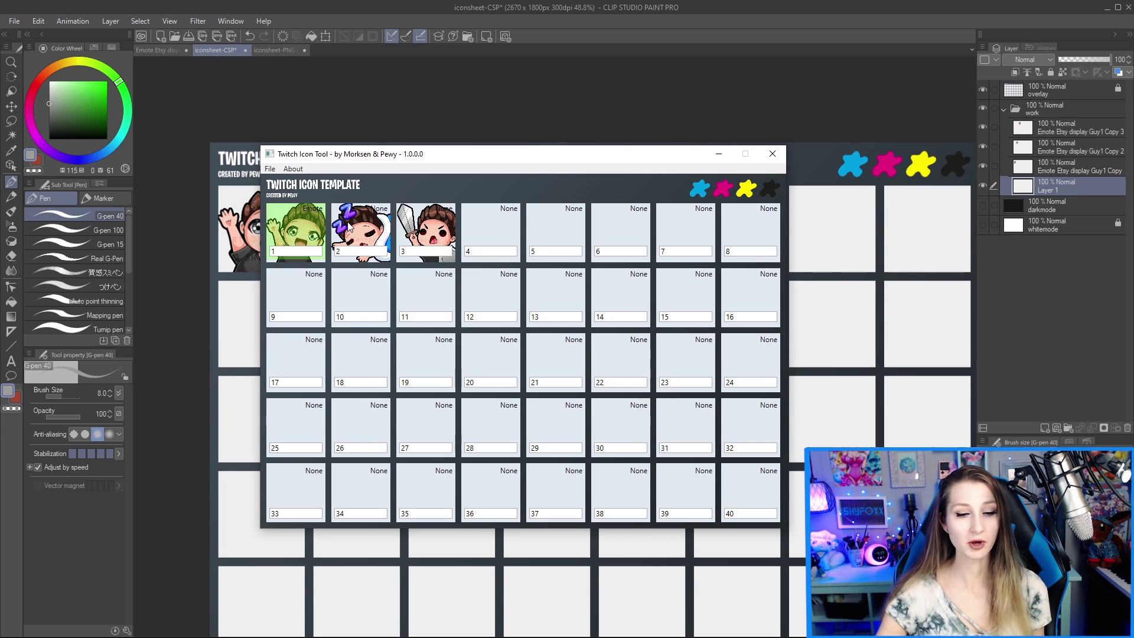
left_click(352, 230)
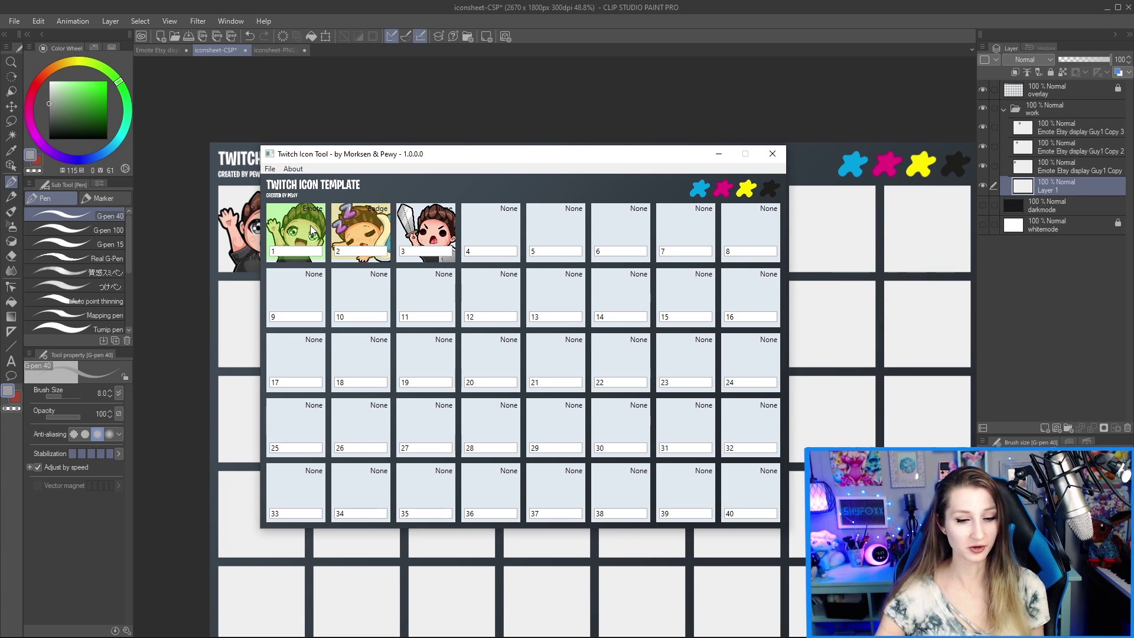
left_click(442, 230)
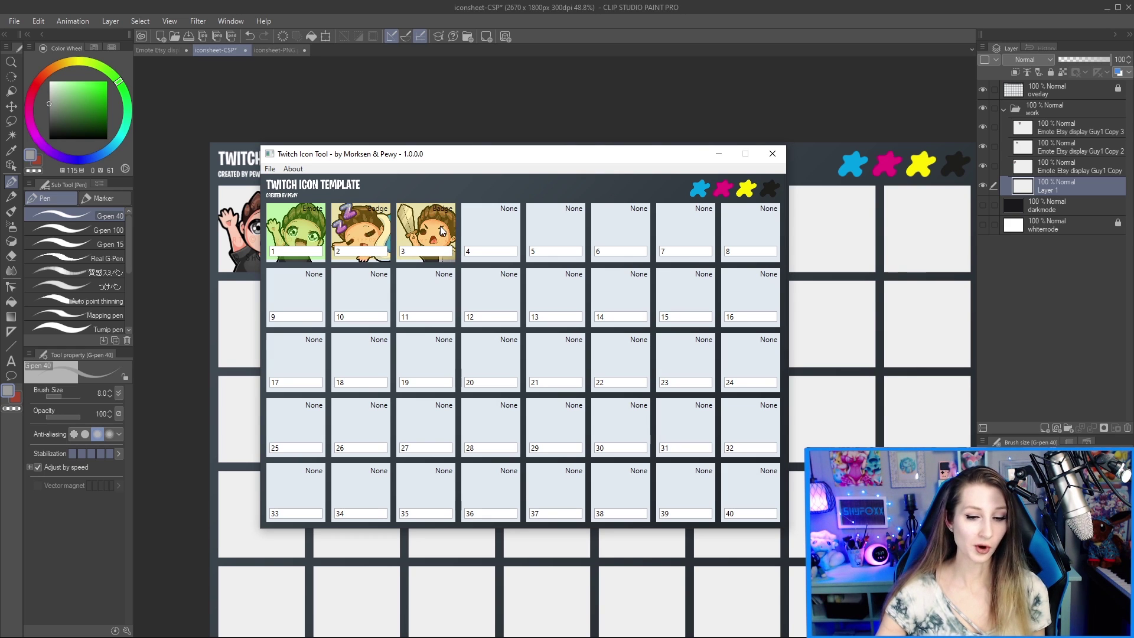
left_click(442, 231)
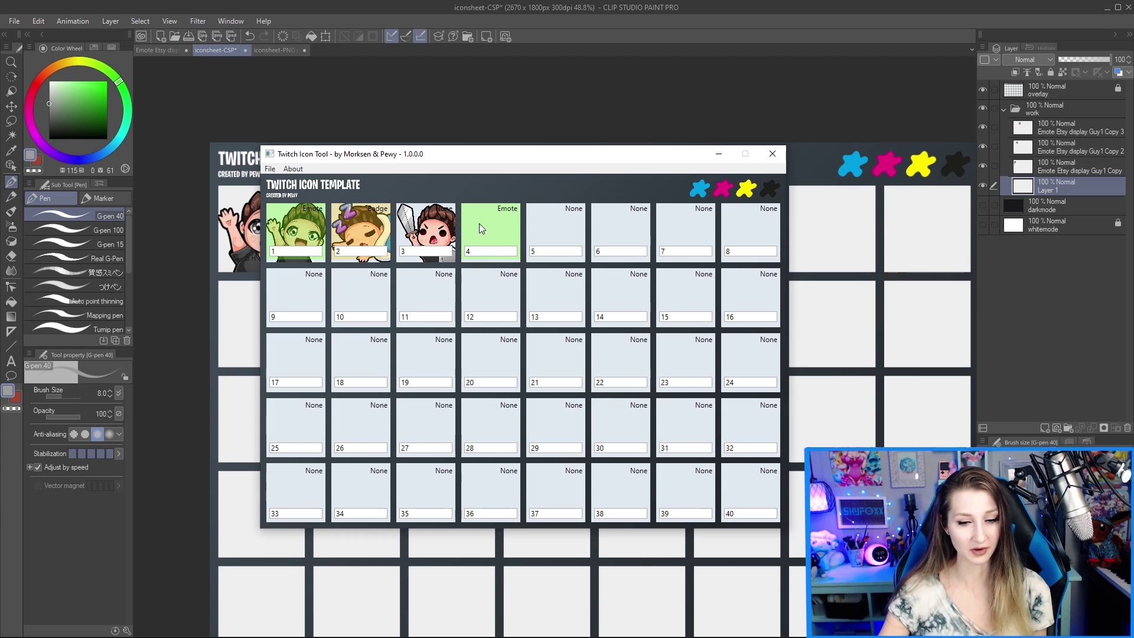
left_click(487, 239)
left_click(486, 242)
left_click(441, 236)
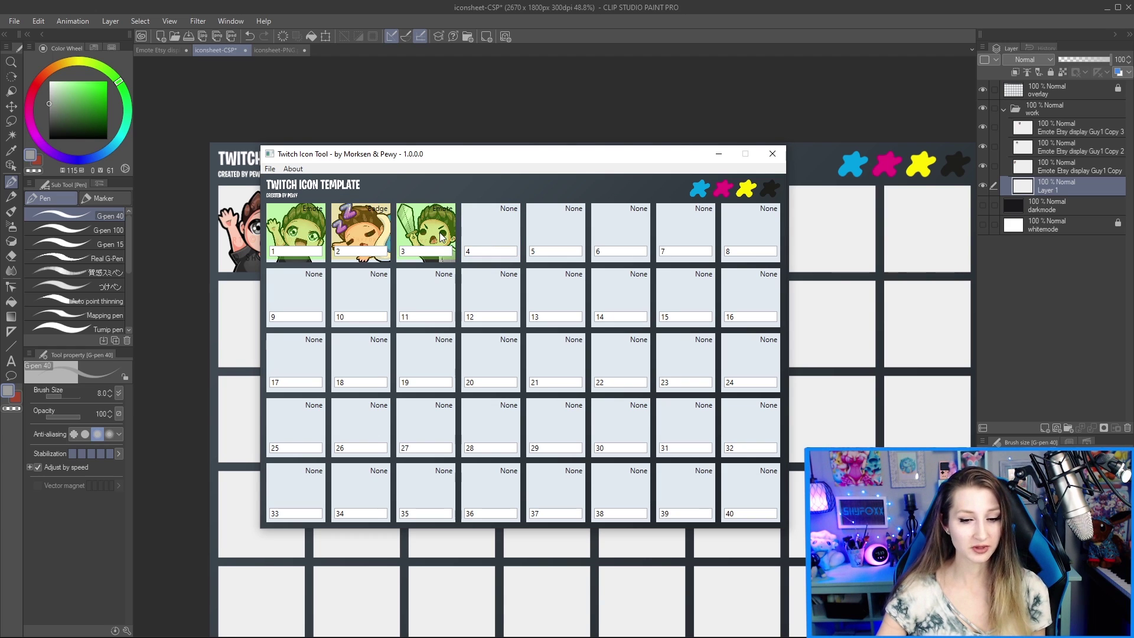
Step: Cycle empty cells 4–6 through Emote and Badge and back to None
left_click(509, 239)
left_click(509, 240)
left_click(574, 239)
left_click(574, 239)
left_click(639, 239)
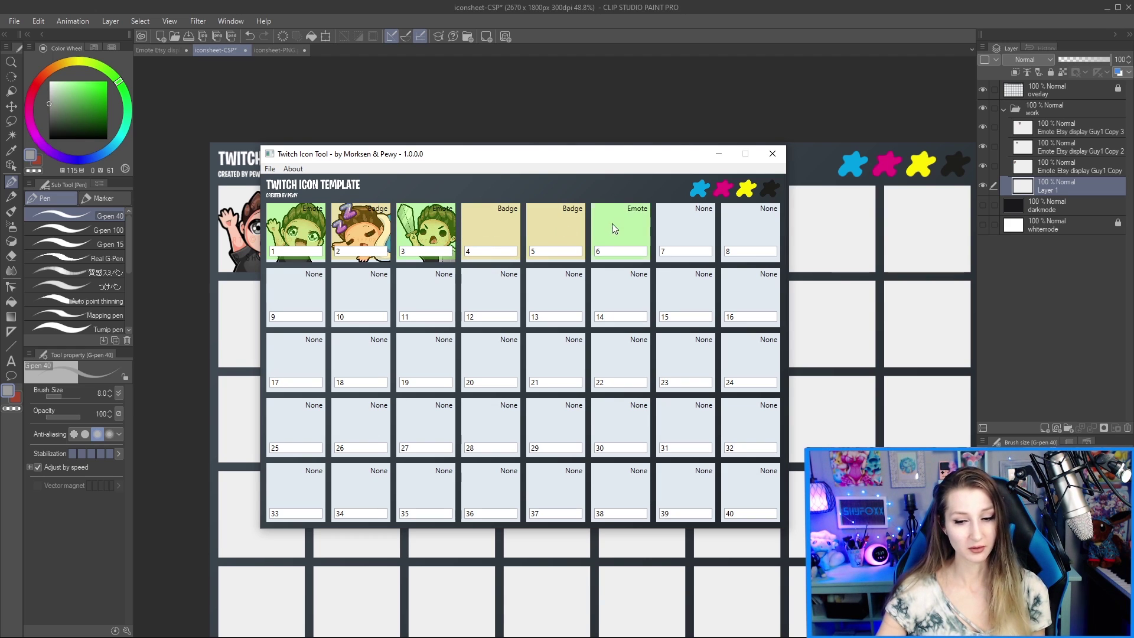
left_click(639, 240)
left_click(639, 239)
left_click(574, 239)
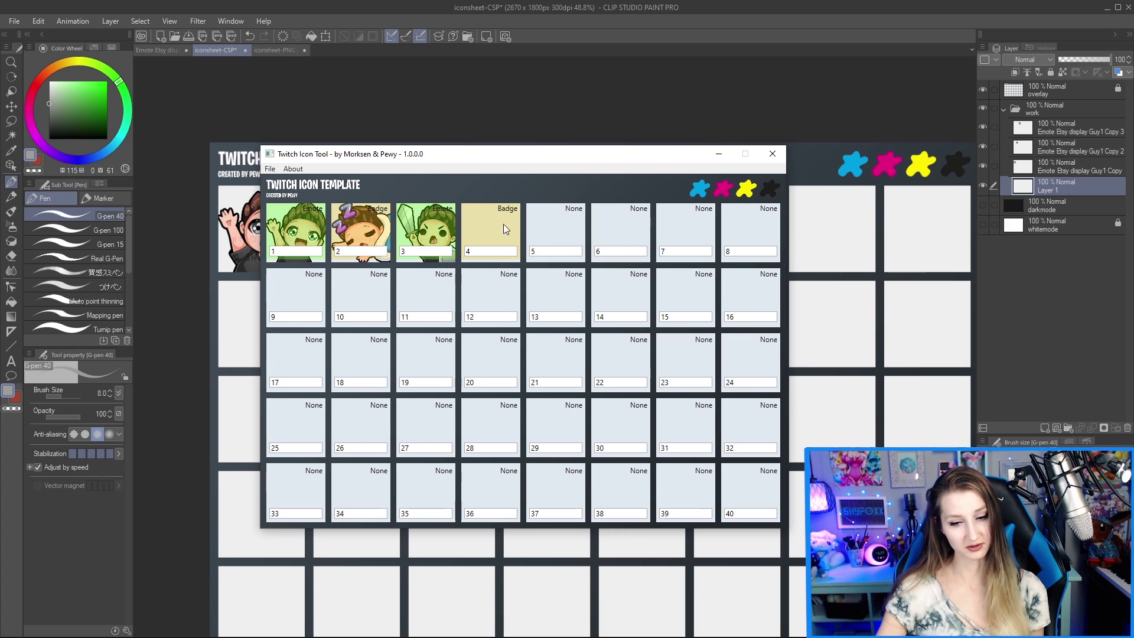
left_click(509, 239)
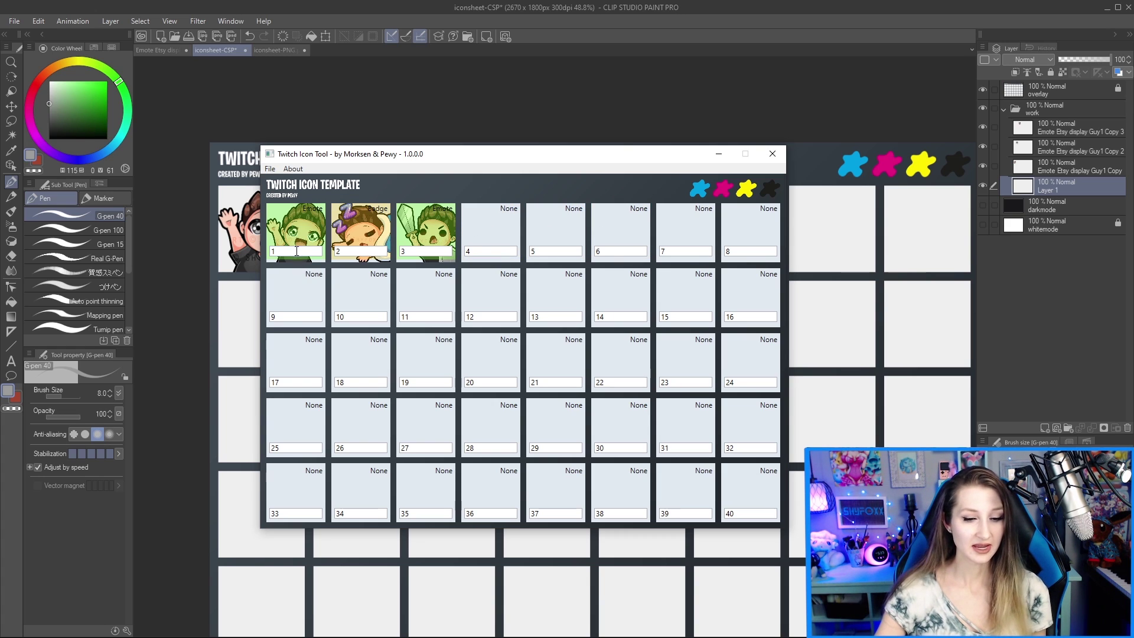
double_click(273, 251)
Step: Name the three emotes Hi, Sleep and Sword
type("Hi")
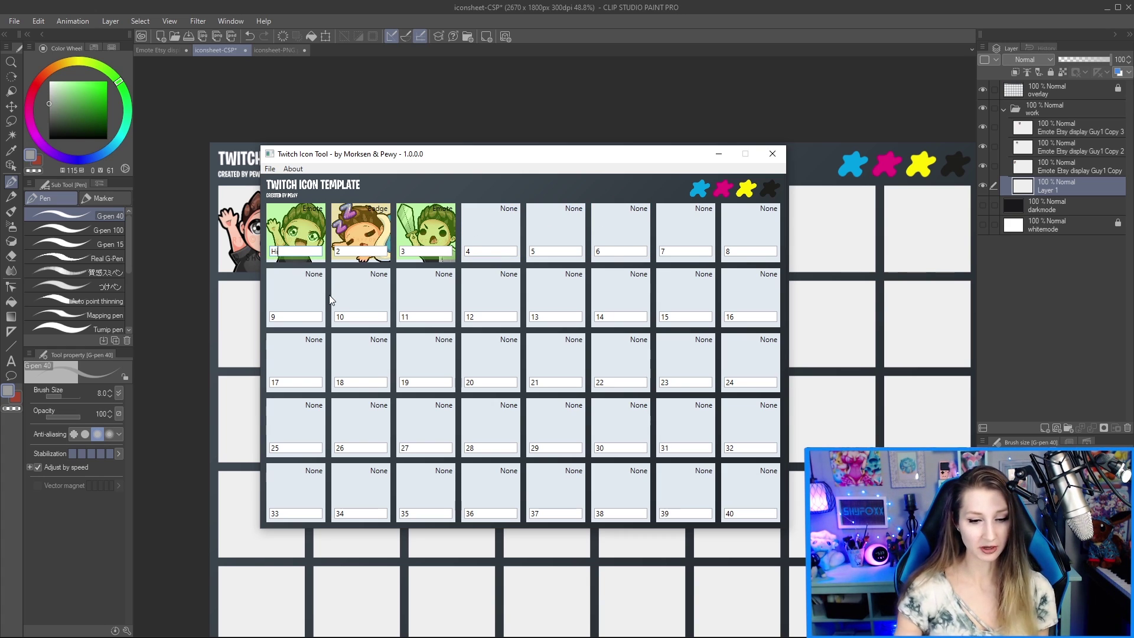
key("Tab")
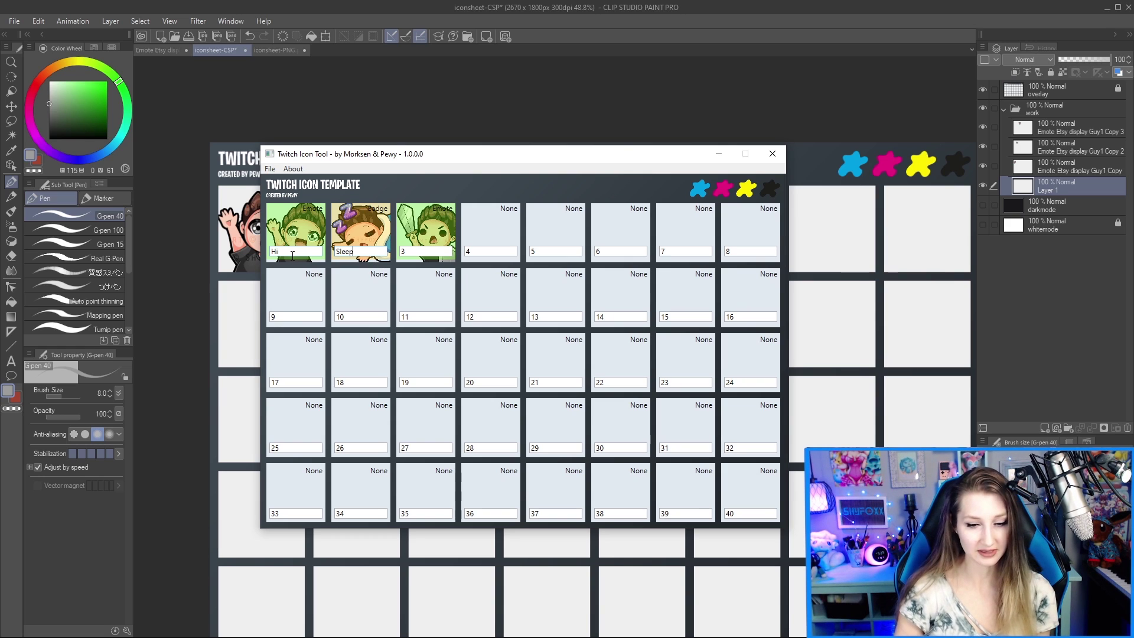
type("Sleep")
key("Tab")
type("Sword")
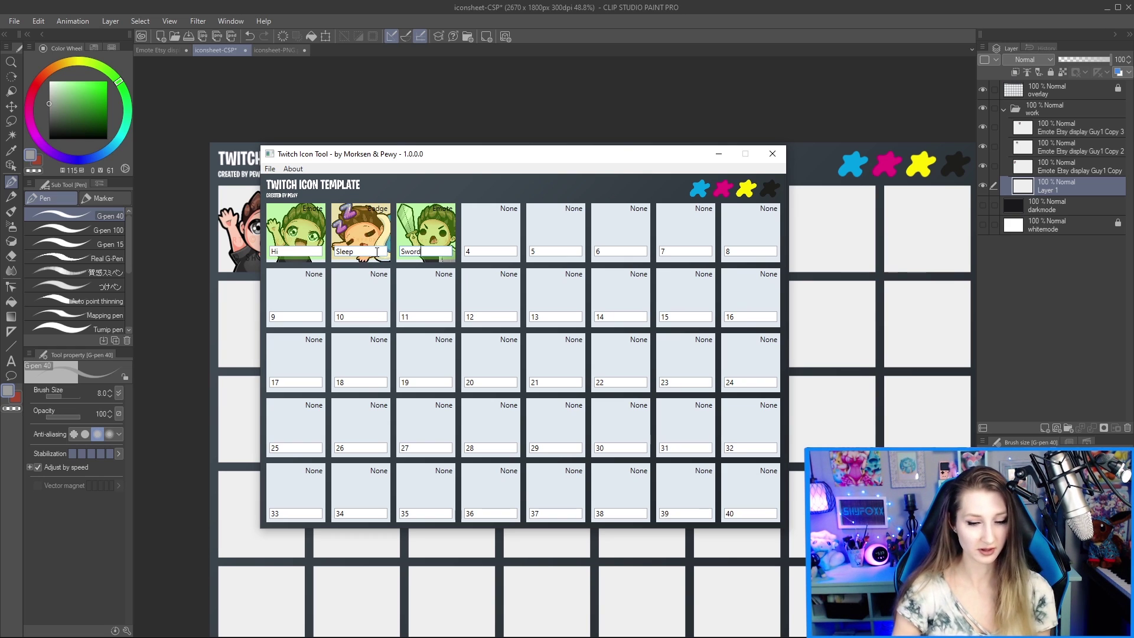
Step: Export the named icons from the tool's file options menu
left_click(270, 169)
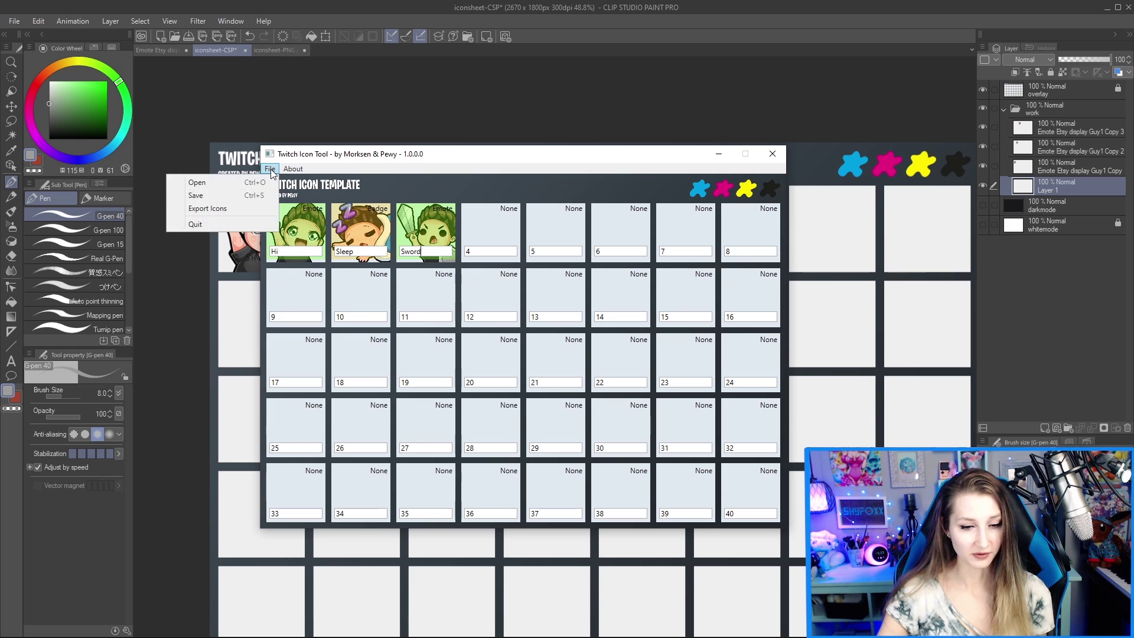
left_click(144, 59)
left_click(143, 60)
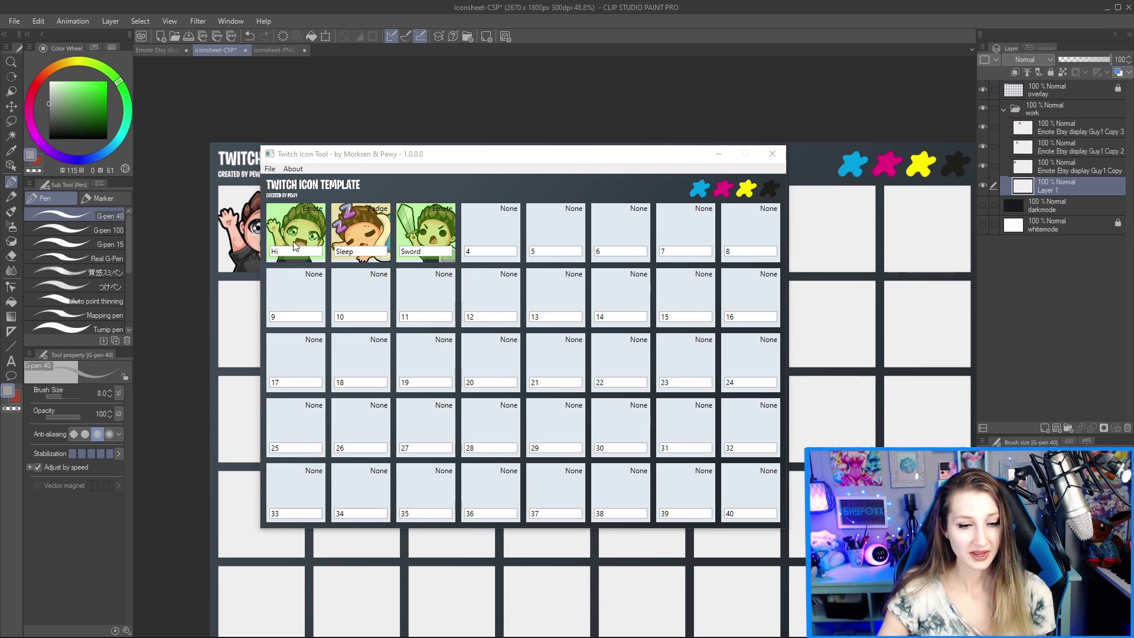
left_click(270, 169)
left_click(239, 210)
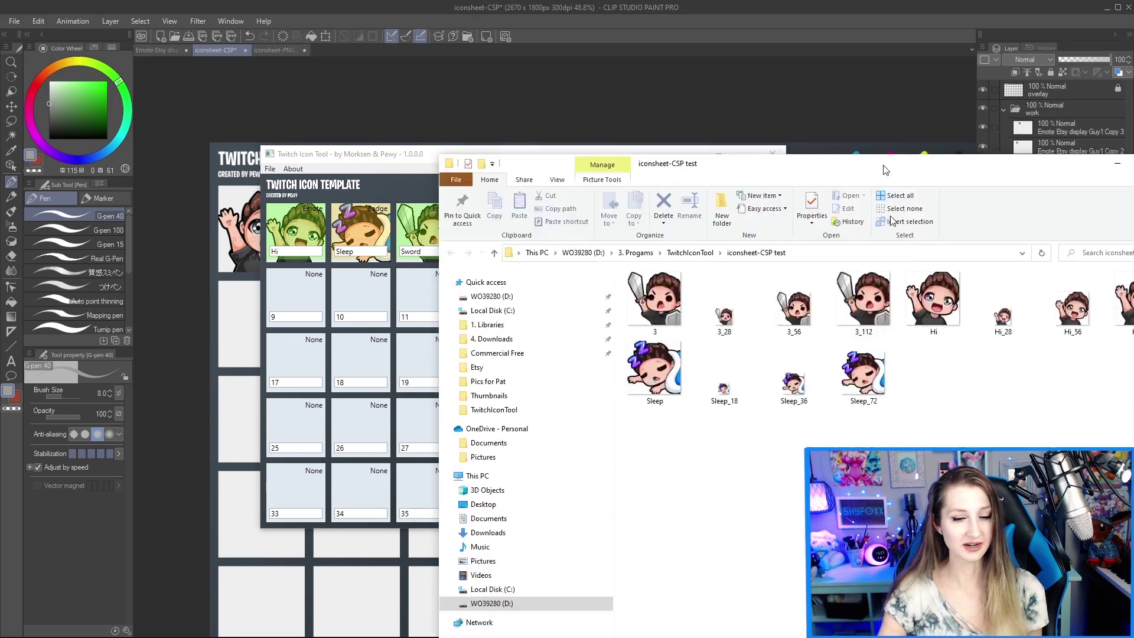
Step: Review the exported Sleep icon sizes in the export folder, then close it
left_click_drag(877, 173, 746, 98)
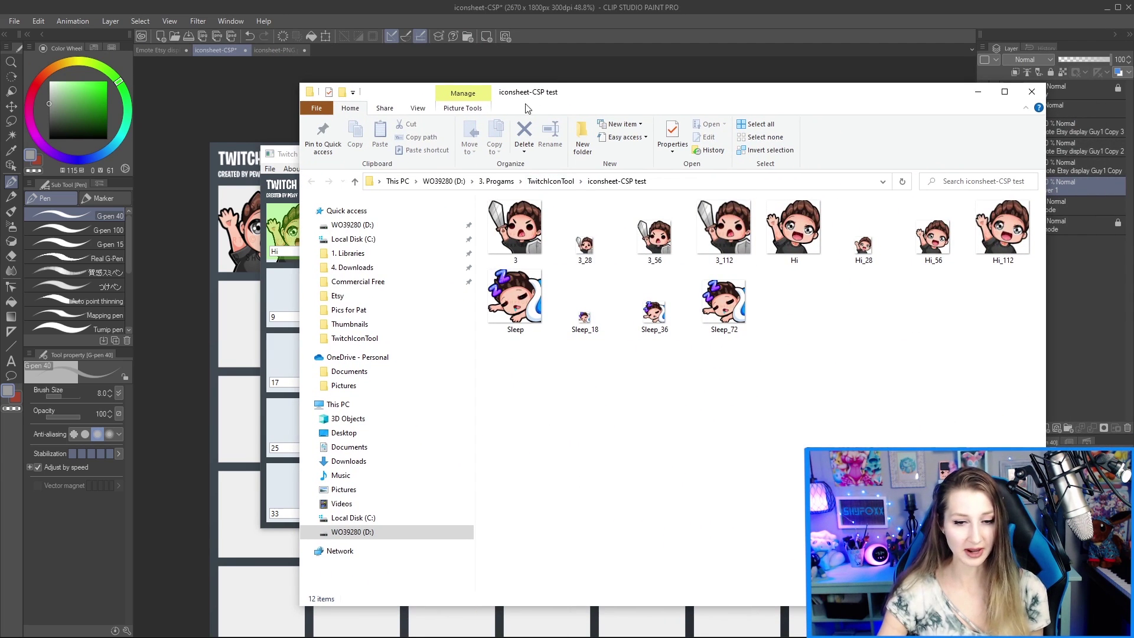
left_click_drag(697, 107, 580, 98)
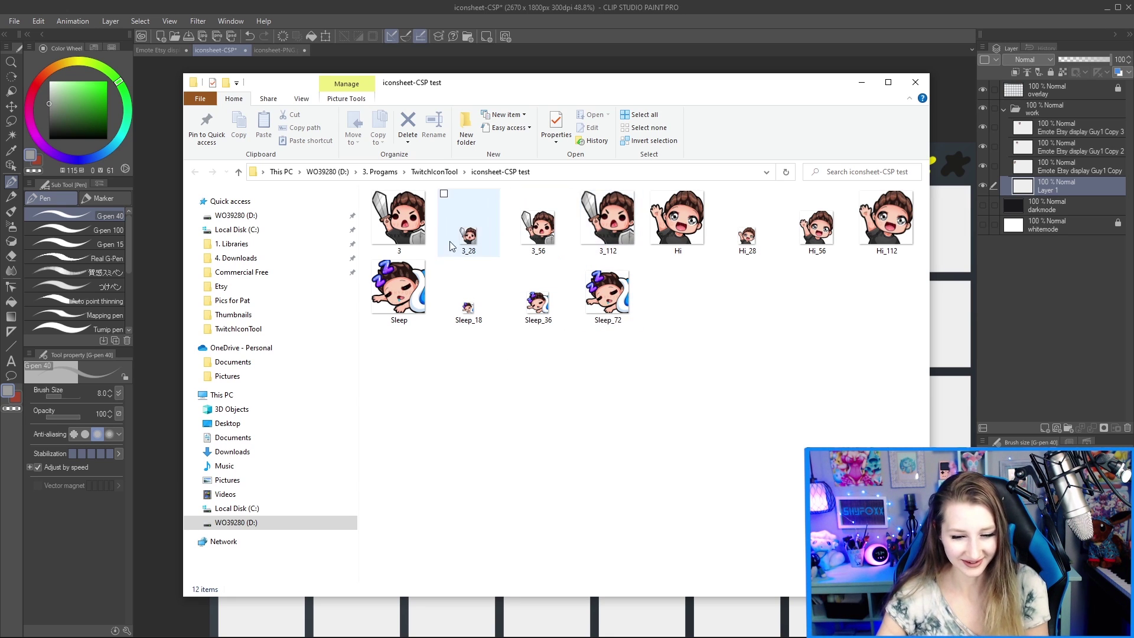
mouse_move(660, 93)
left_mouse_down()
mouse_move(1090, 231)
mouse_move(683, 71)
mouse_move(660, 78)
left_mouse_up()
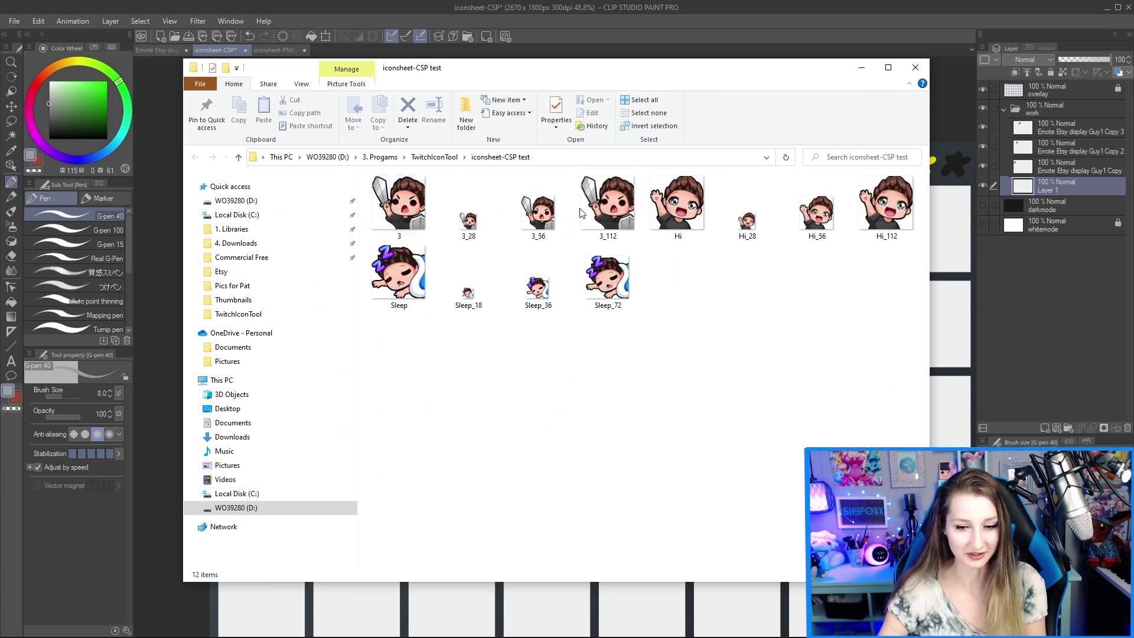
left_click(392, 291)
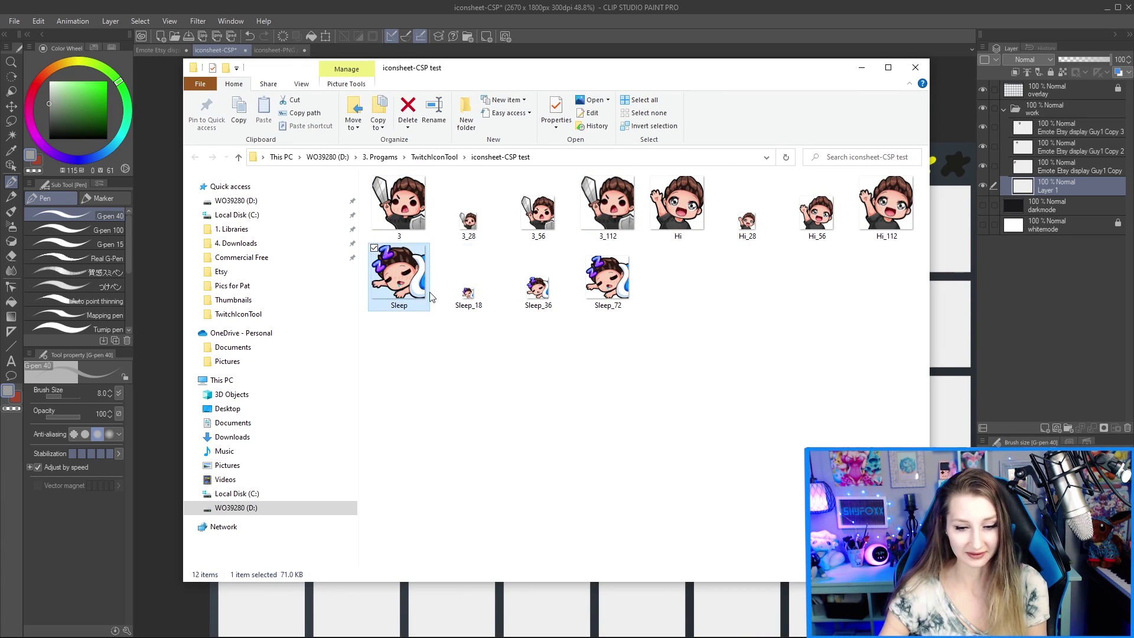
left_click(469, 289)
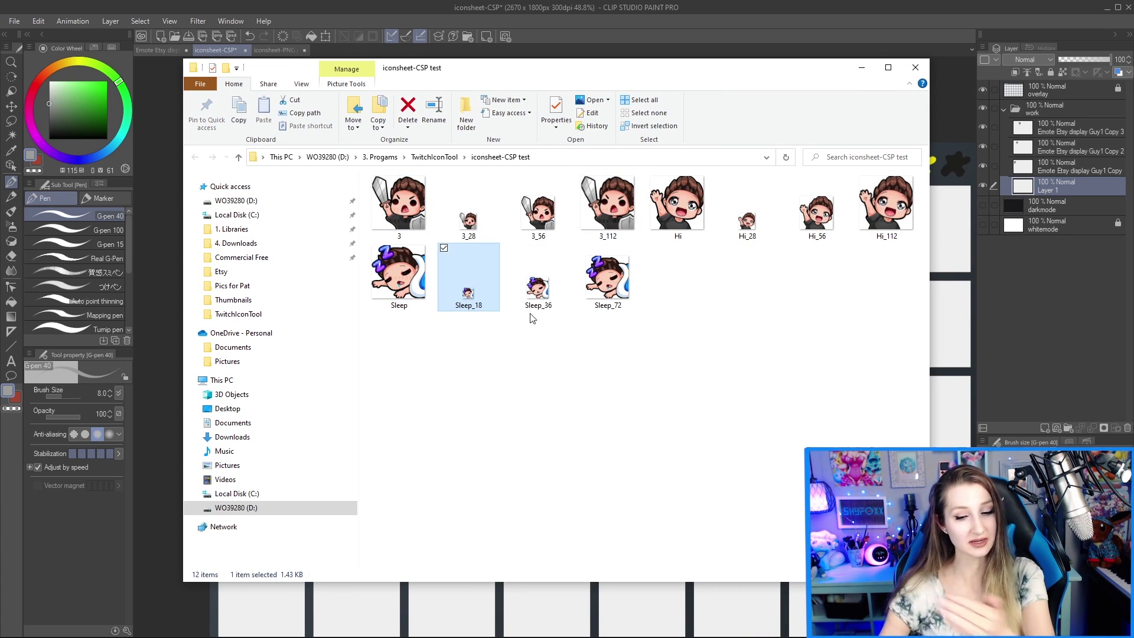
left_click(607, 281)
left_click(425, 352)
left_click_drag(429, 320, 709, 309)
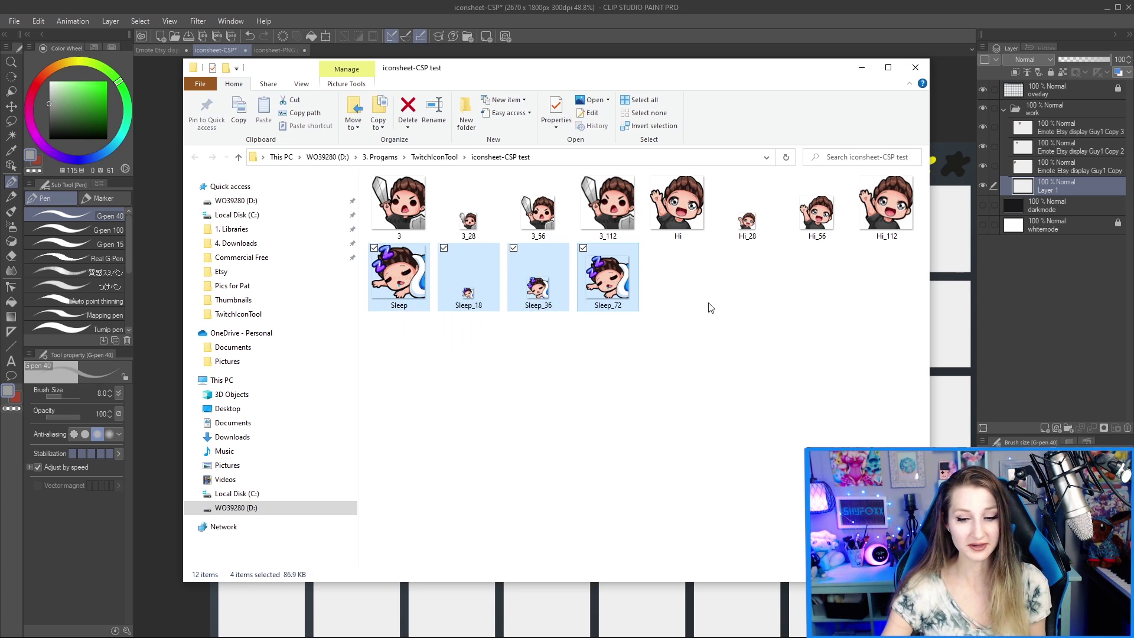
left_click(709, 309)
left_click(915, 68)
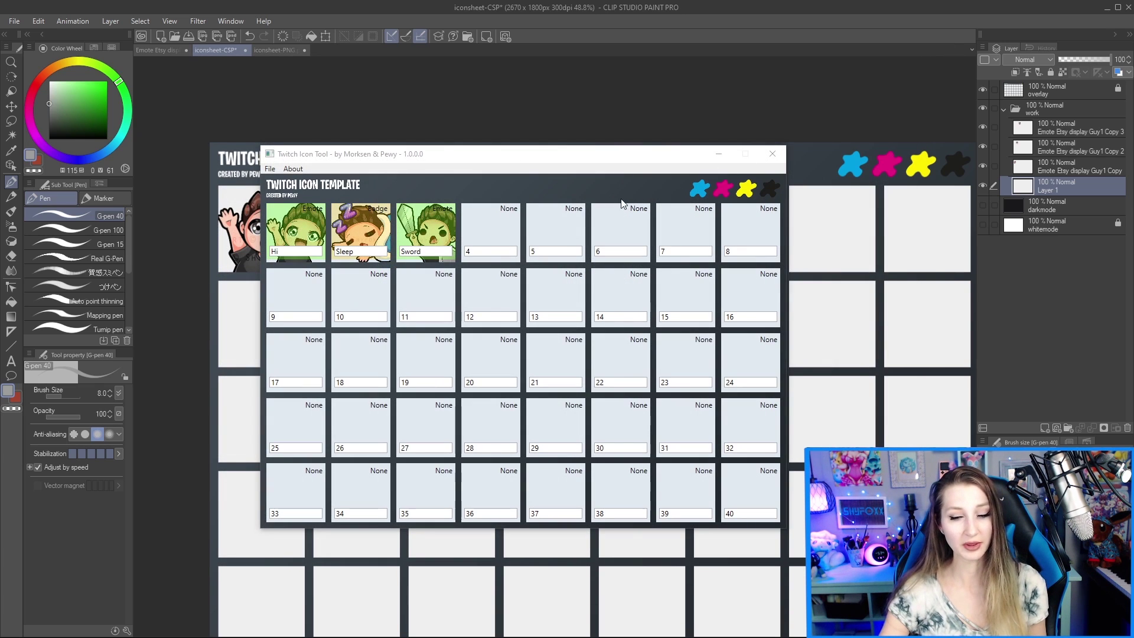
Step: Reset the Hi, Sleep and Sword slots to None and close Twitch Icon Tool
left_click(428, 236)
left_click(369, 239)
left_click(370, 239)
left_click(356, 241)
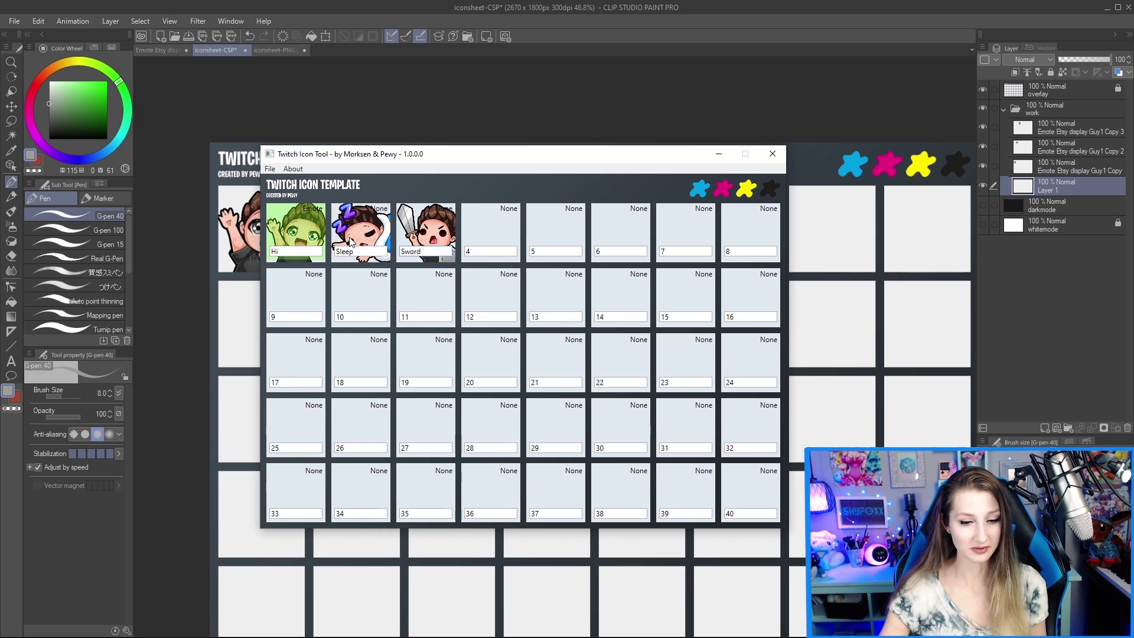
left_click(313, 240)
left_click(772, 153)
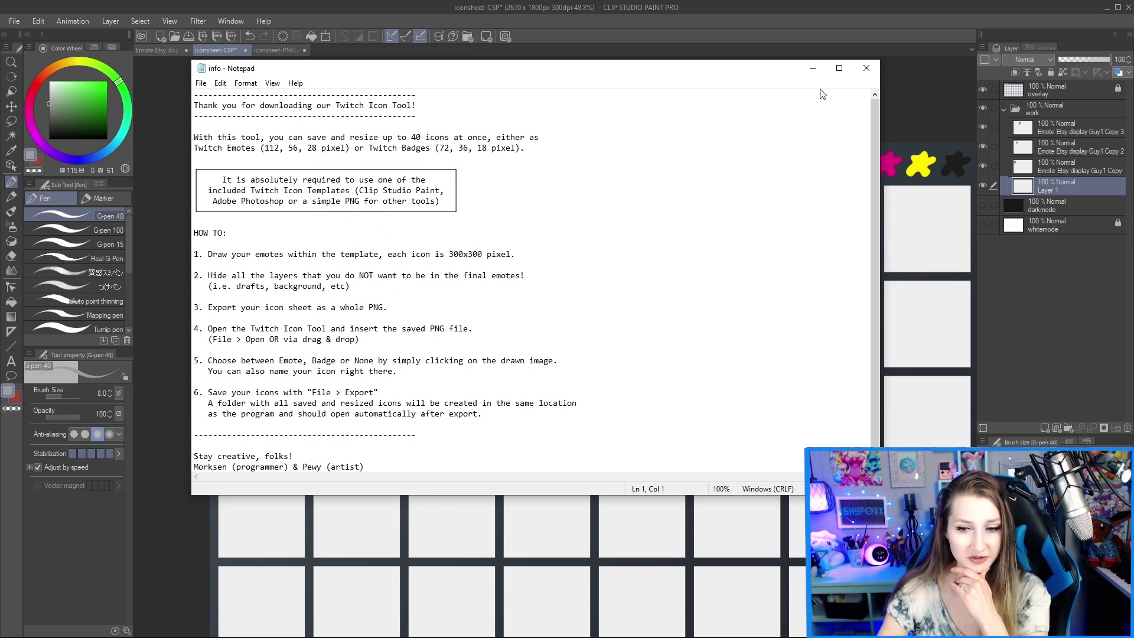
left_click(839, 69)
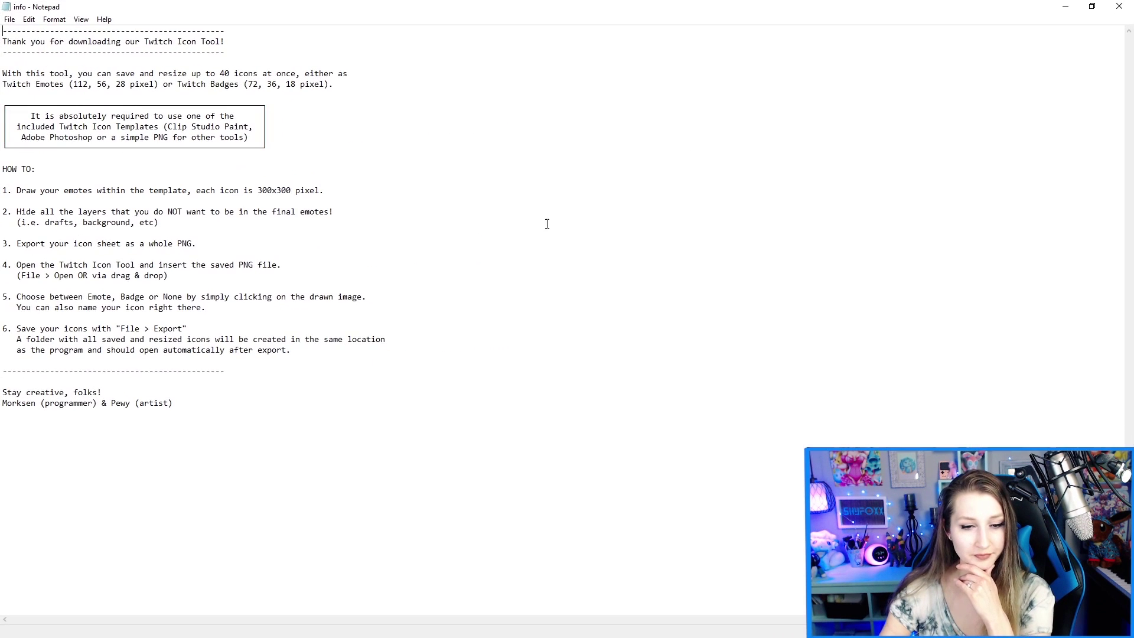
left_click(1090, 9)
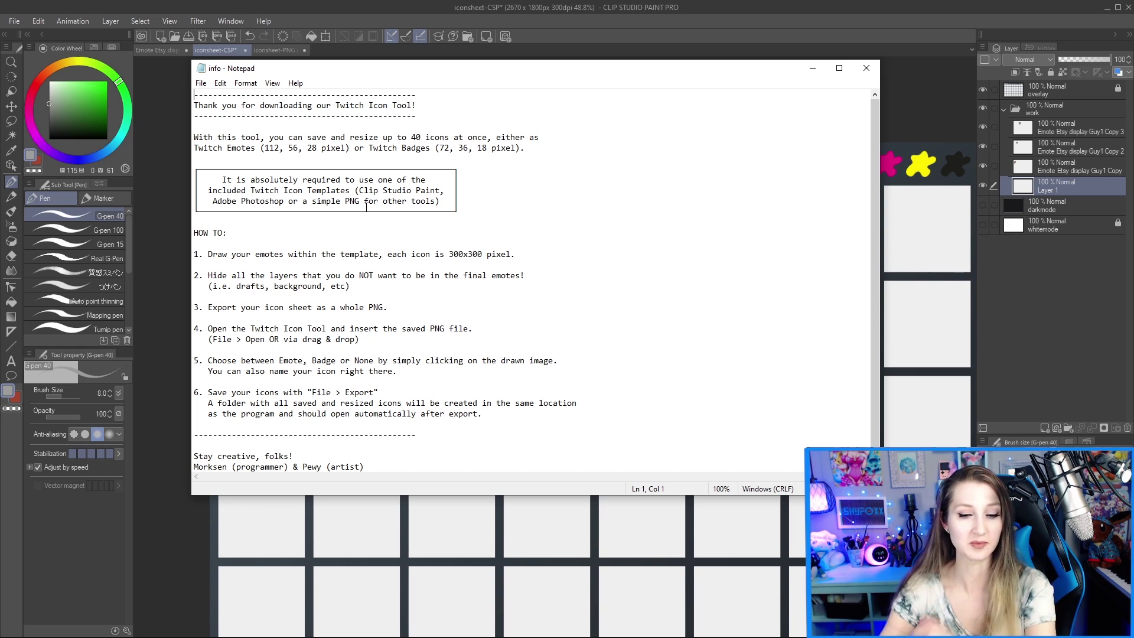
scroll(400, 244, "down", 1)
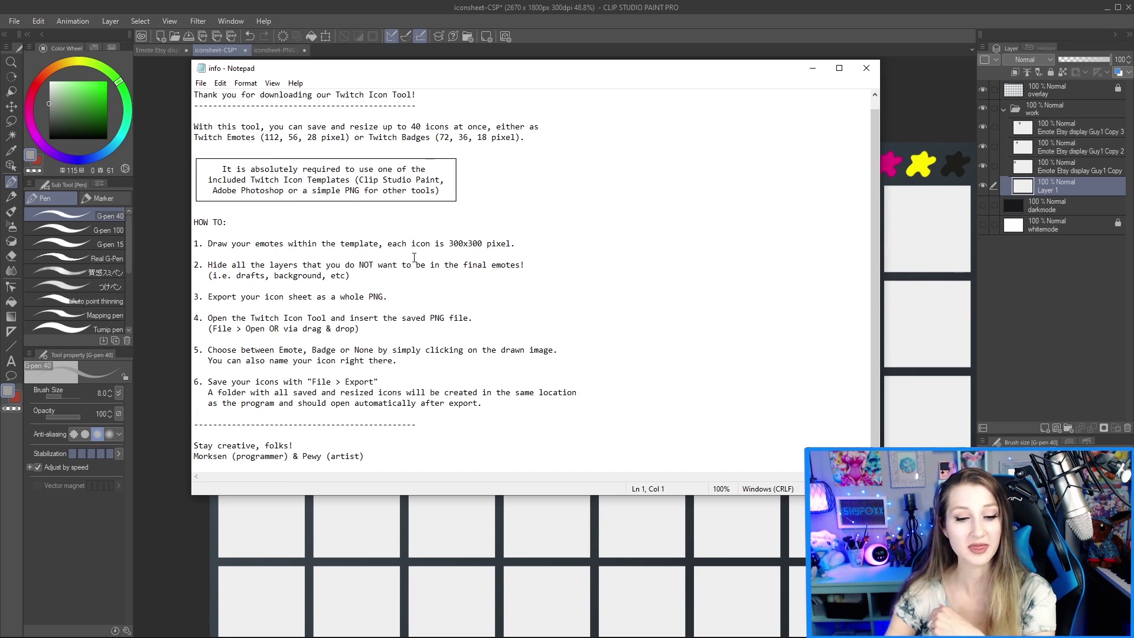
Step: Read the readme, highlighting the 300x300 icon size, the export step and the credits
left_click_drag(455, 251, 488, 244)
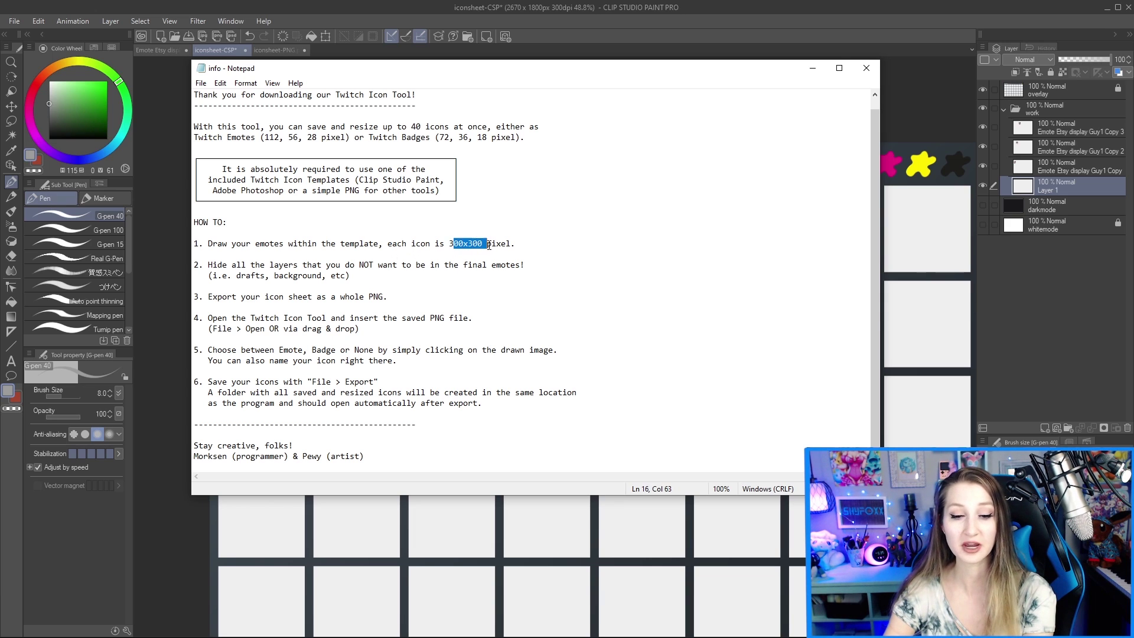
left_click(518, 272)
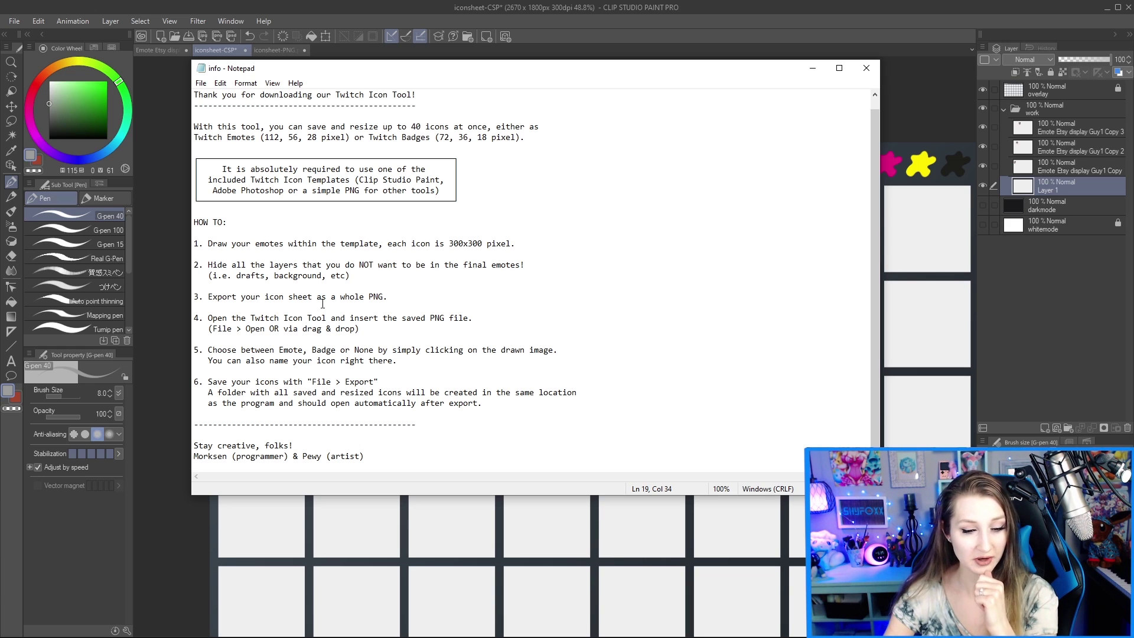
left_click_drag(387, 297, 194, 286)
left_click(194, 286)
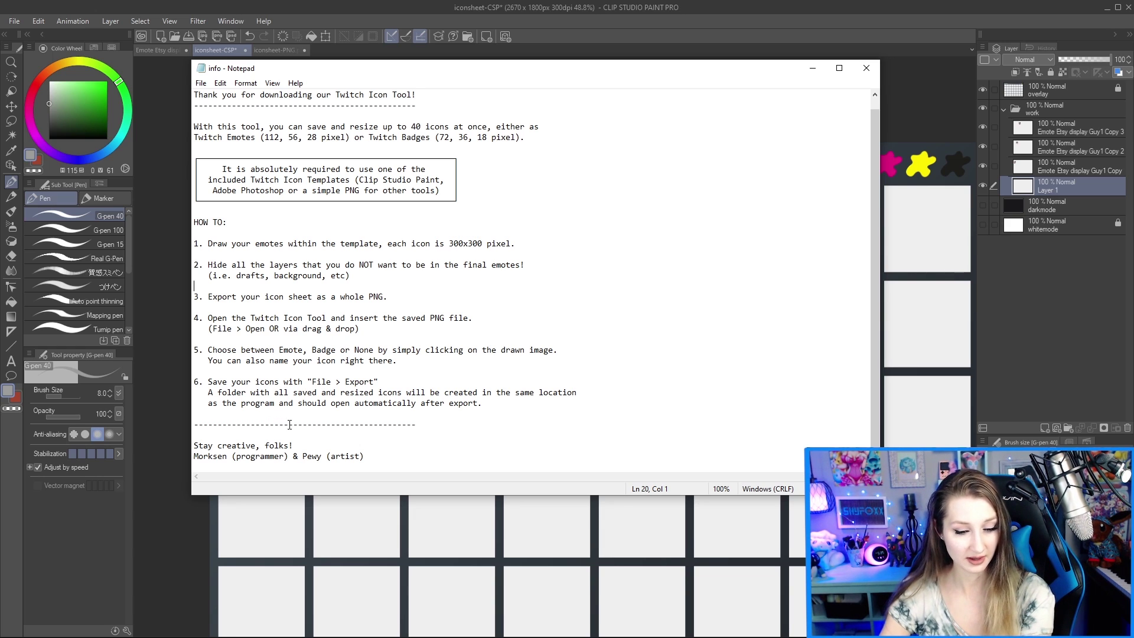
left_click_drag(206, 458, 328, 457)
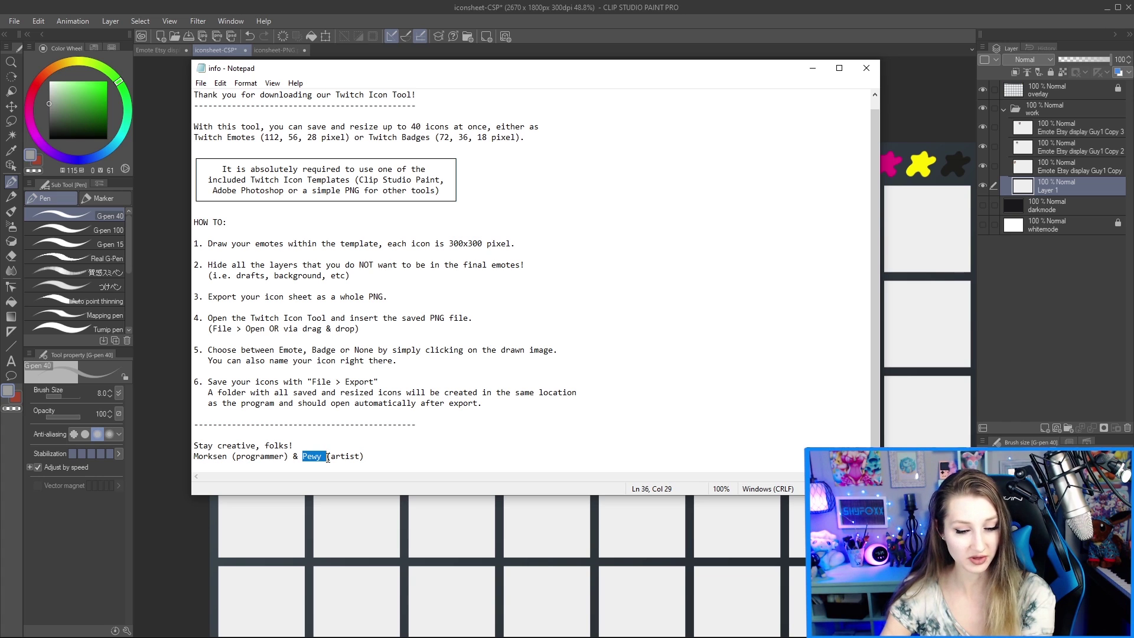
left_click(511, 452)
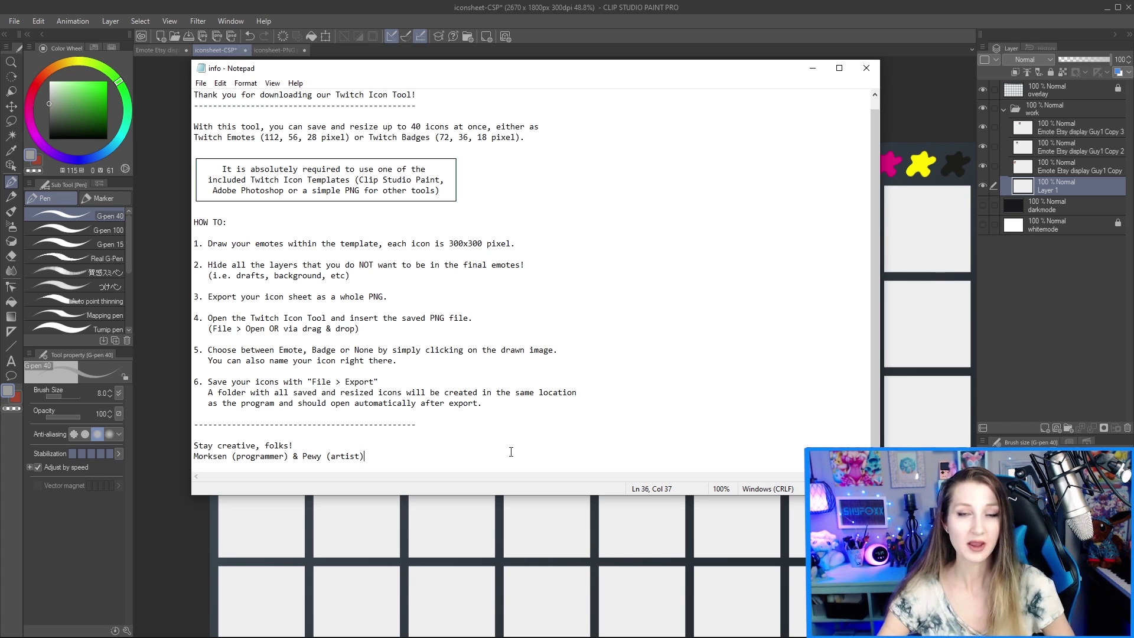
left_click(866, 67)
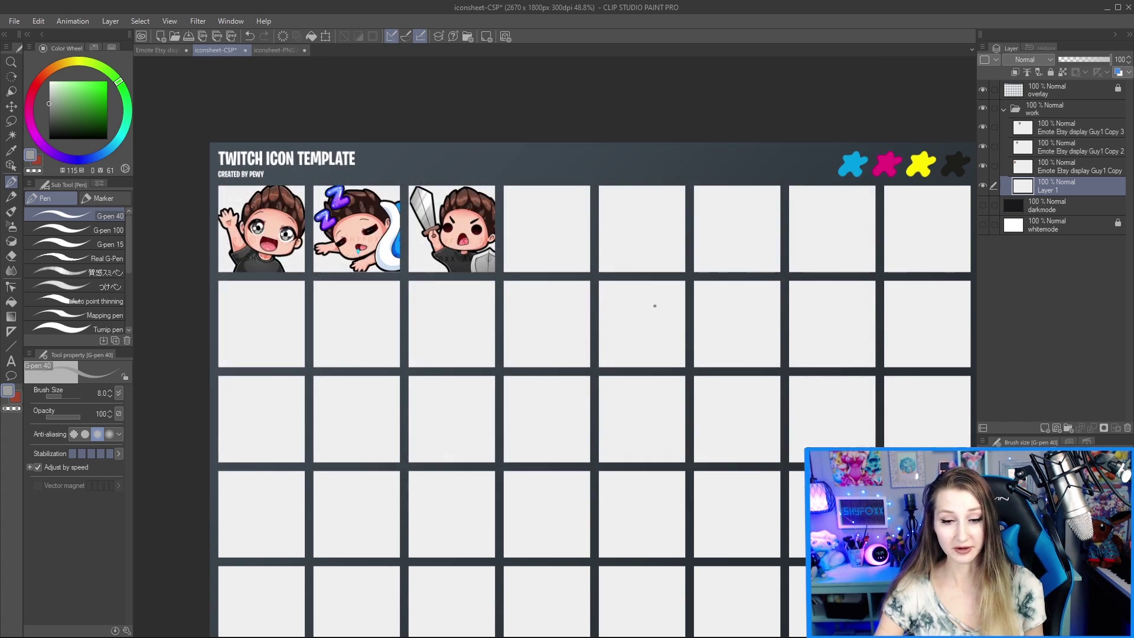